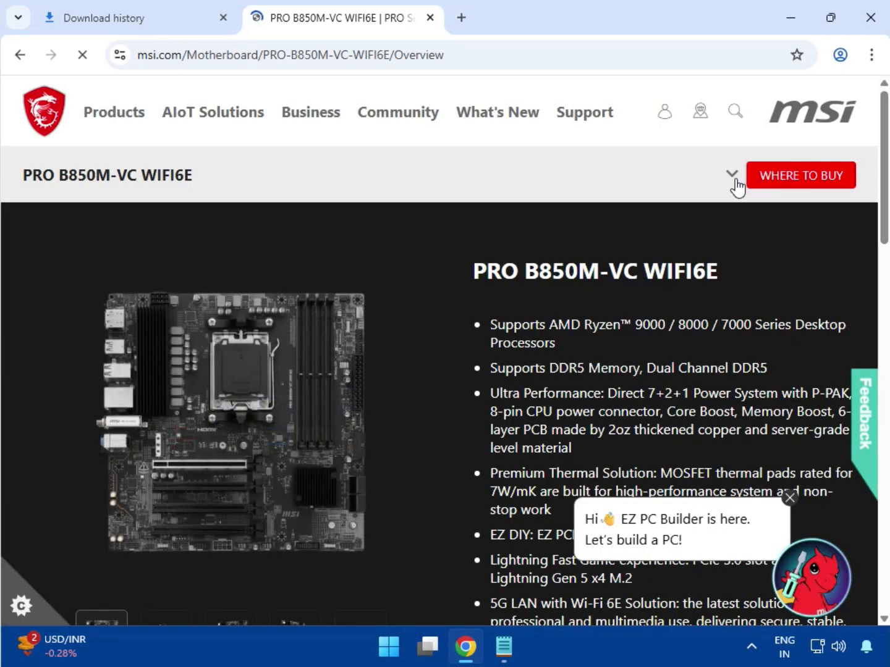
- Open the PRO B850M-VC WIFI6E support page and dismiss the EZ PC Builder chat pop-up
left_click(731, 180)
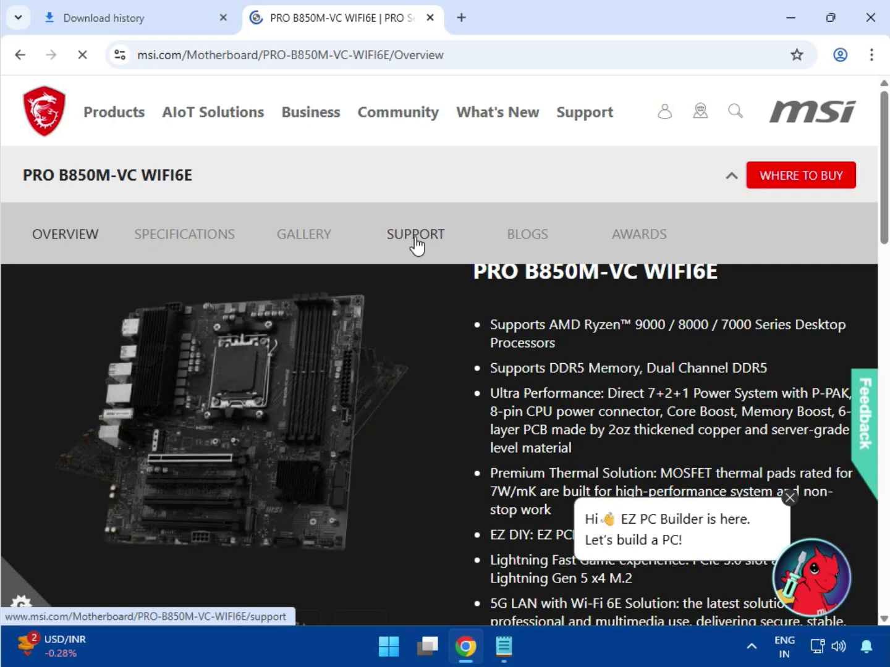
left_click(416, 241)
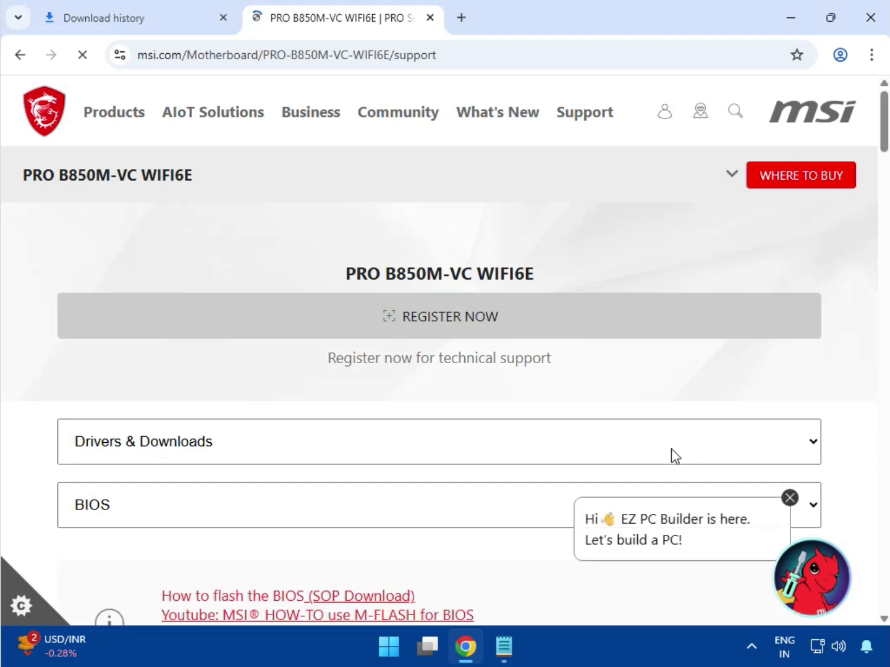
left_click(788, 497)
scroll(531, 413, "down", 3)
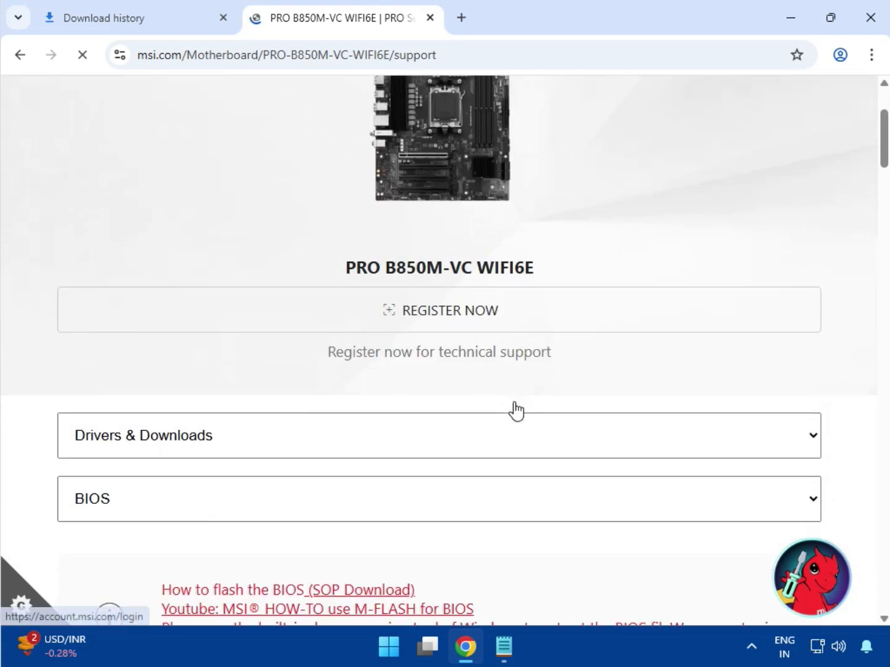
scroll(222, 392, "down", 2)
- Choose the Driver category under Drivers & Downloads and select Win11 64 as the operating system
left_click(98, 277)
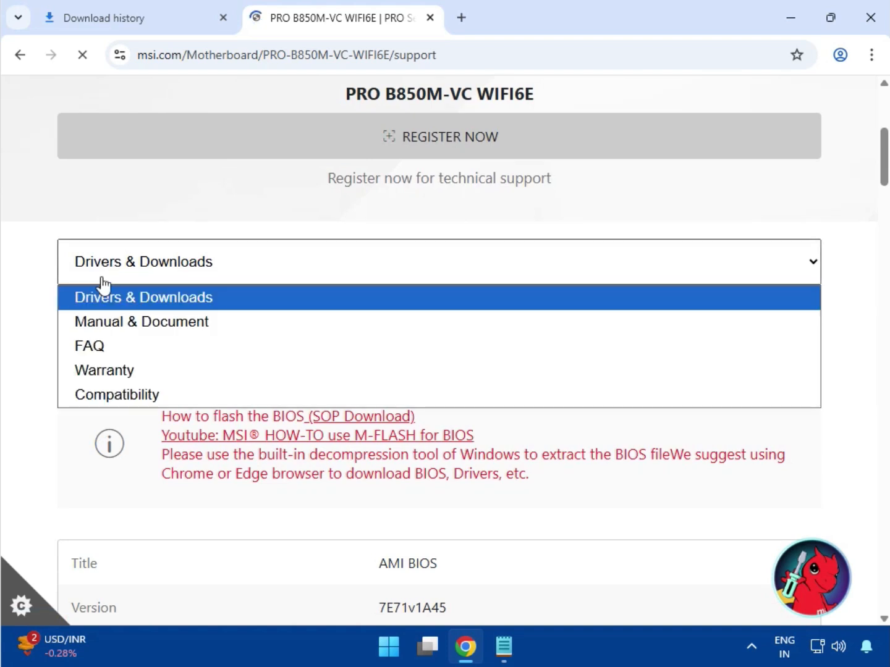
left_click(103, 294)
left_click(113, 328)
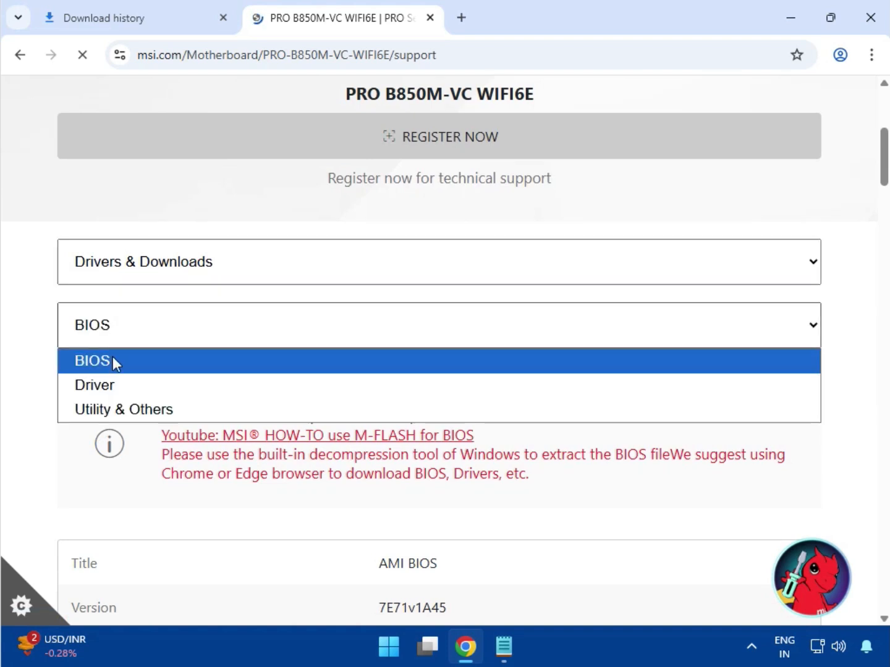
left_click(113, 388)
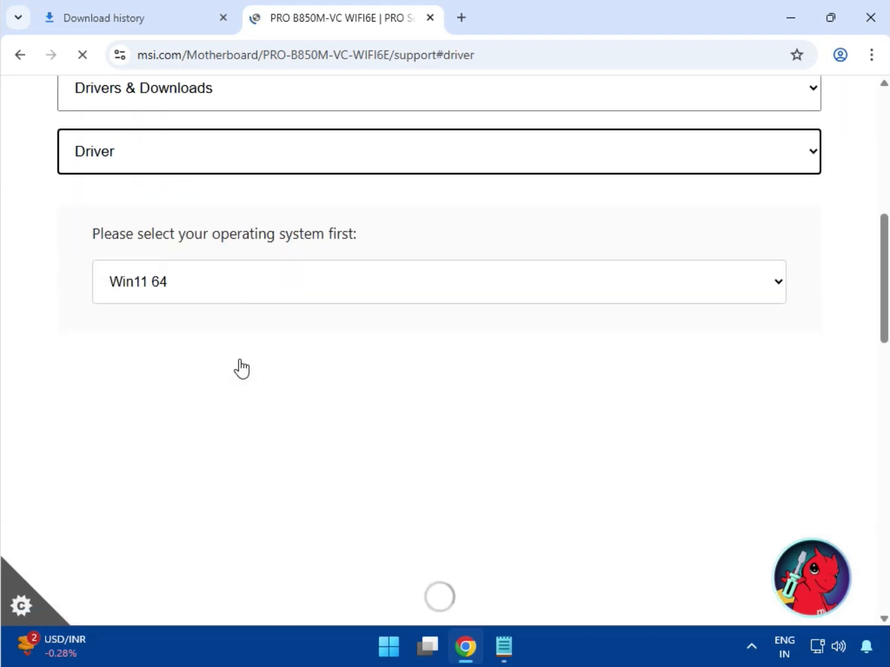
left_click(180, 296)
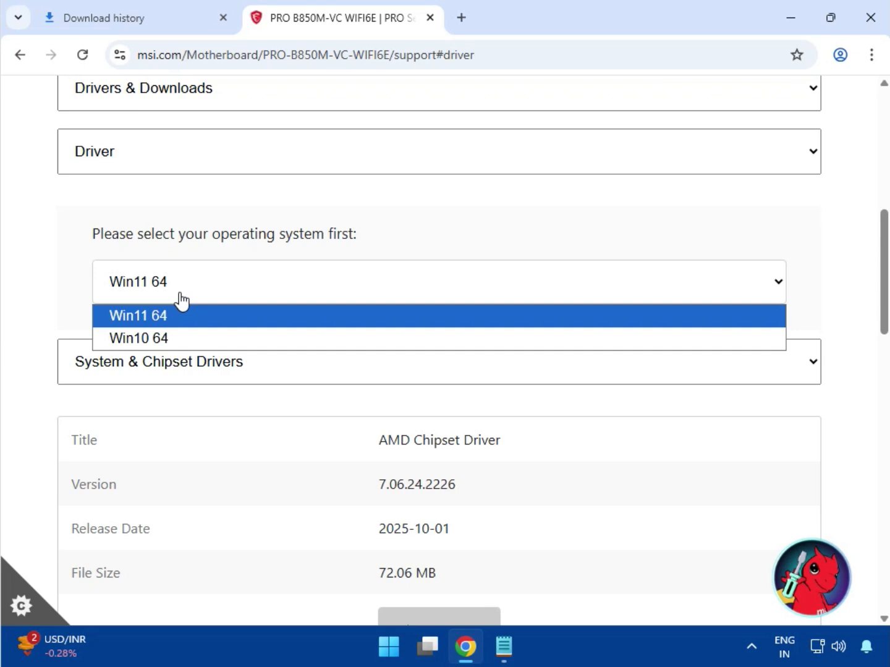
left_click(178, 311)
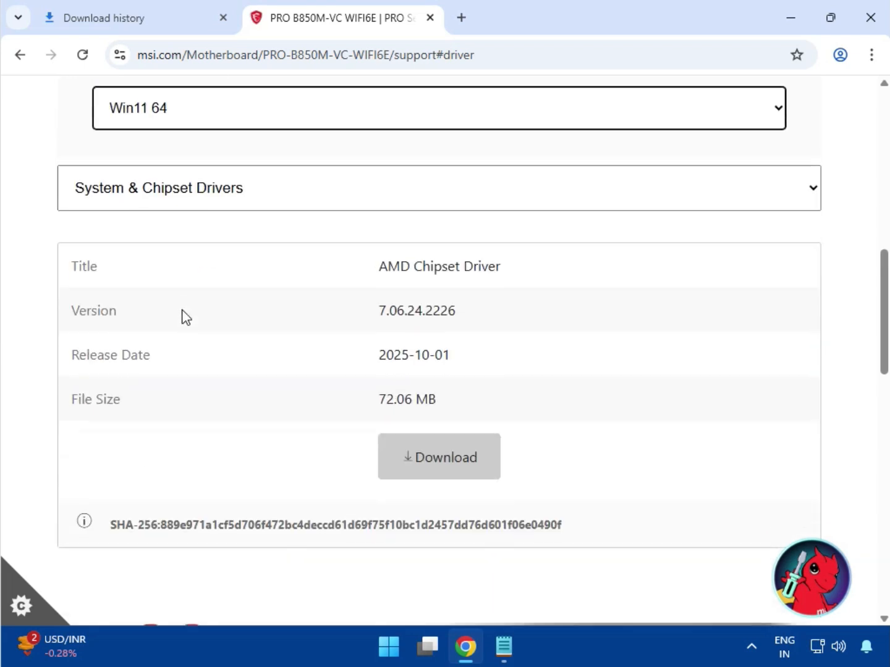
- Download the AMD Chipset Driver from System & Chipset Drivers and check its download progress
left_click(234, 190)
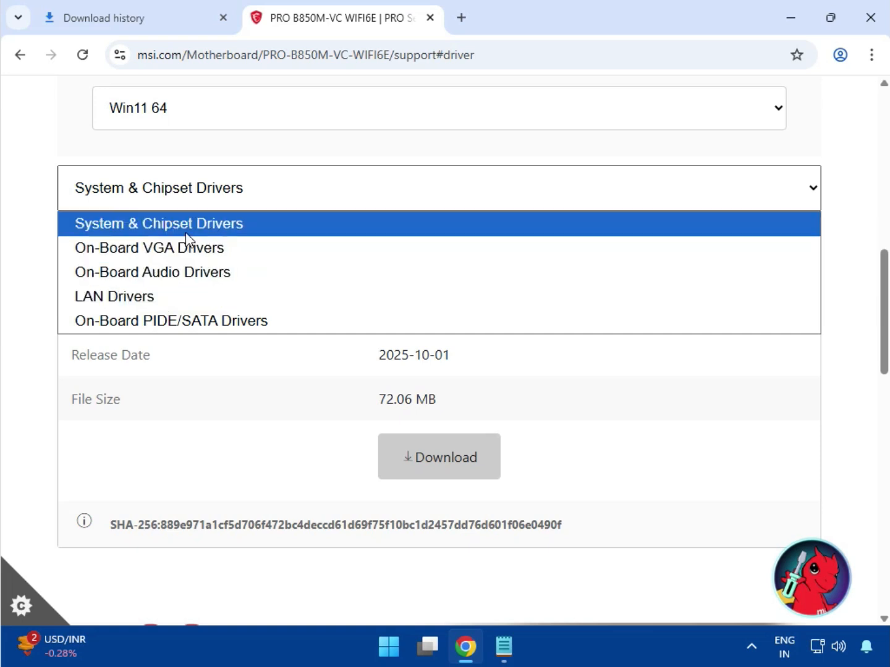
left_click(184, 227)
left_click_drag(378, 266, 527, 270)
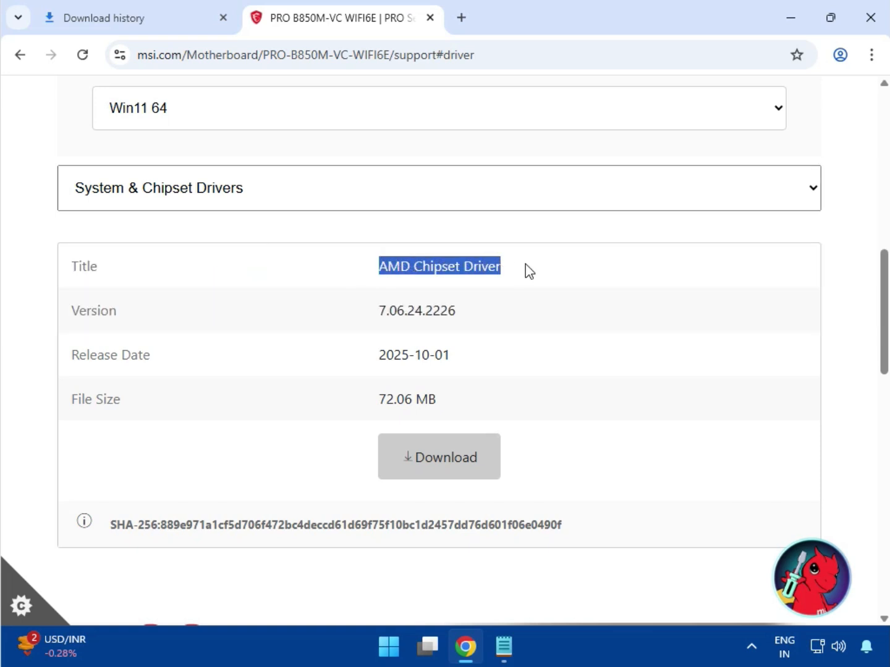
left_click(447, 475)
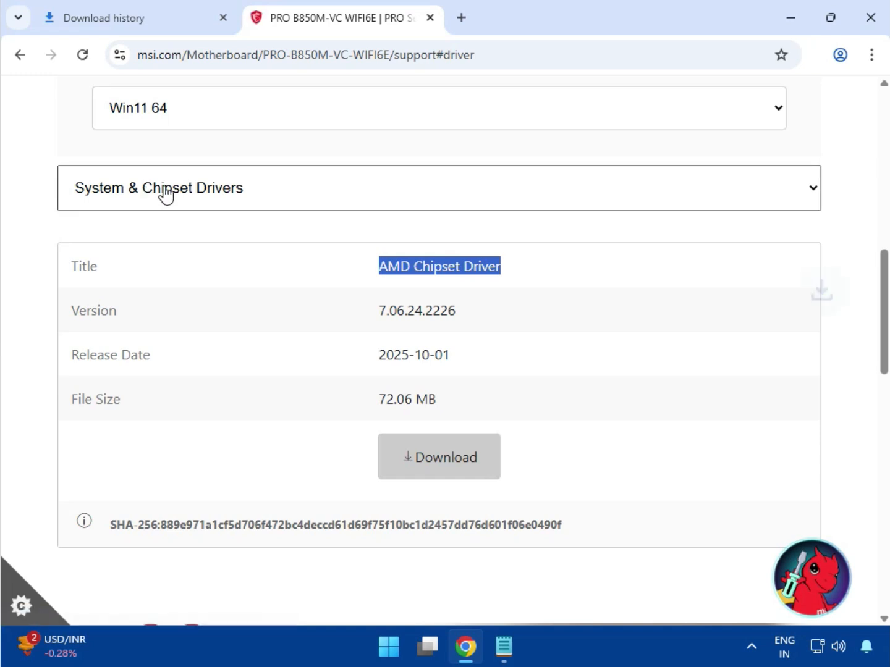
left_click(807, 56)
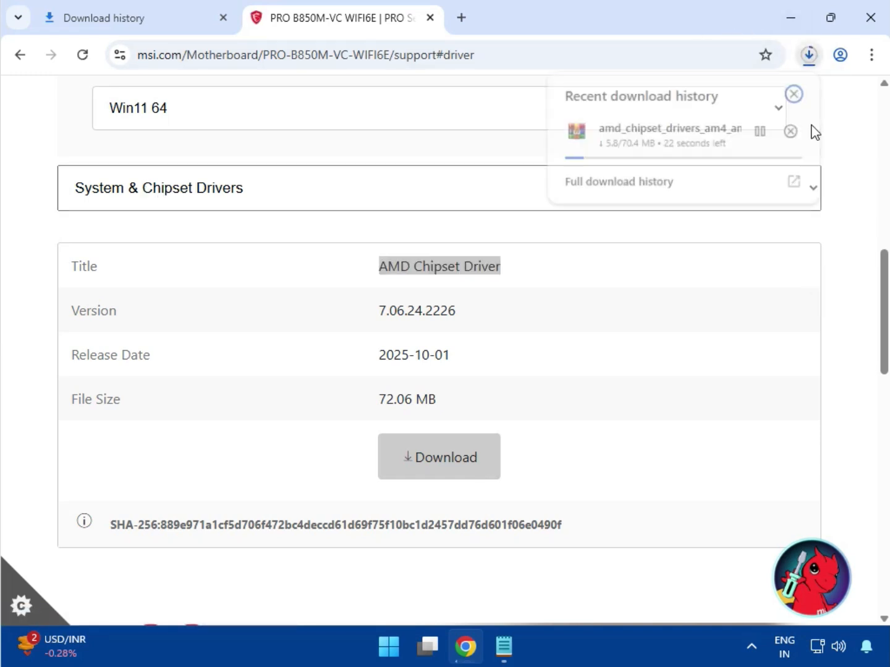
- Switch to On-Board VGA Drivers and download the AMD Graphics Drivers
left_click(198, 192)
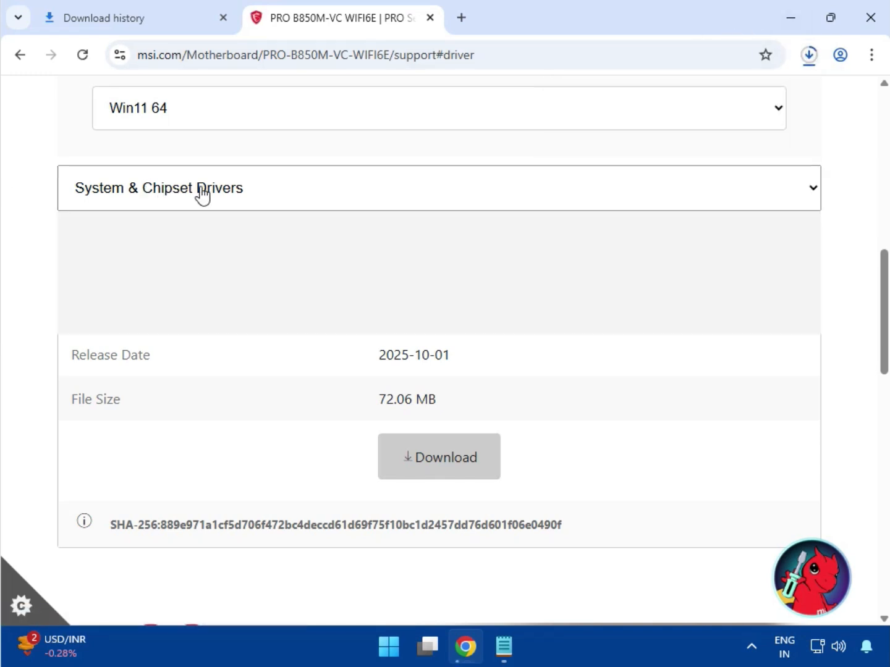
left_click(172, 252)
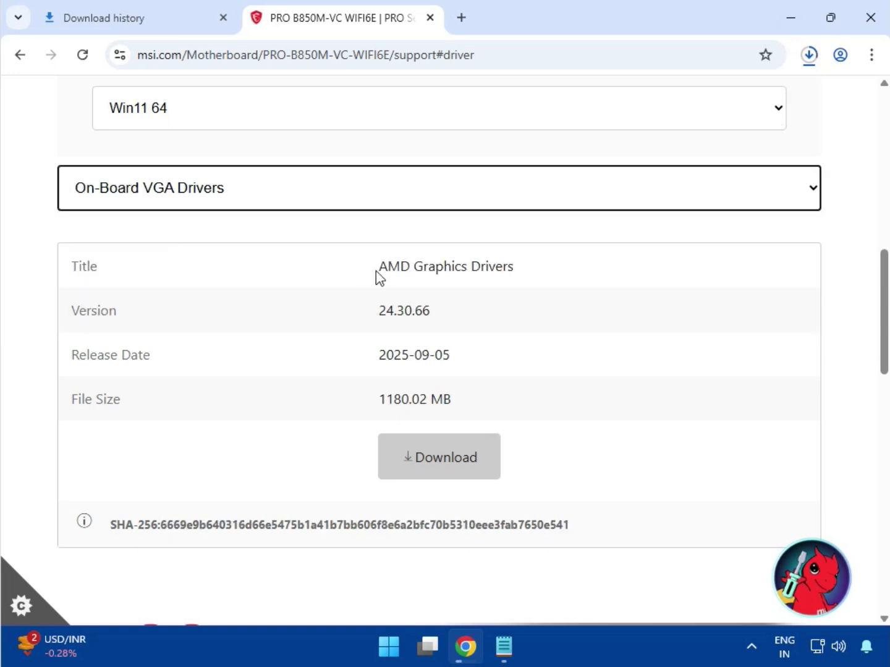
left_click_drag(379, 266, 515, 267)
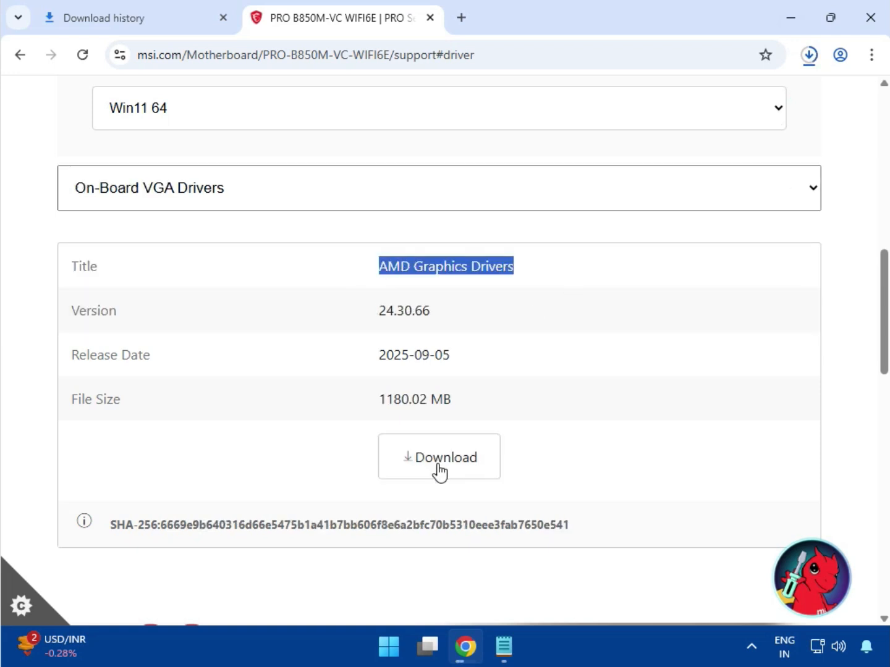
- Switch to On-Board Audio Drivers and download the Realtek HD Universal Driver
left_click(195, 201)
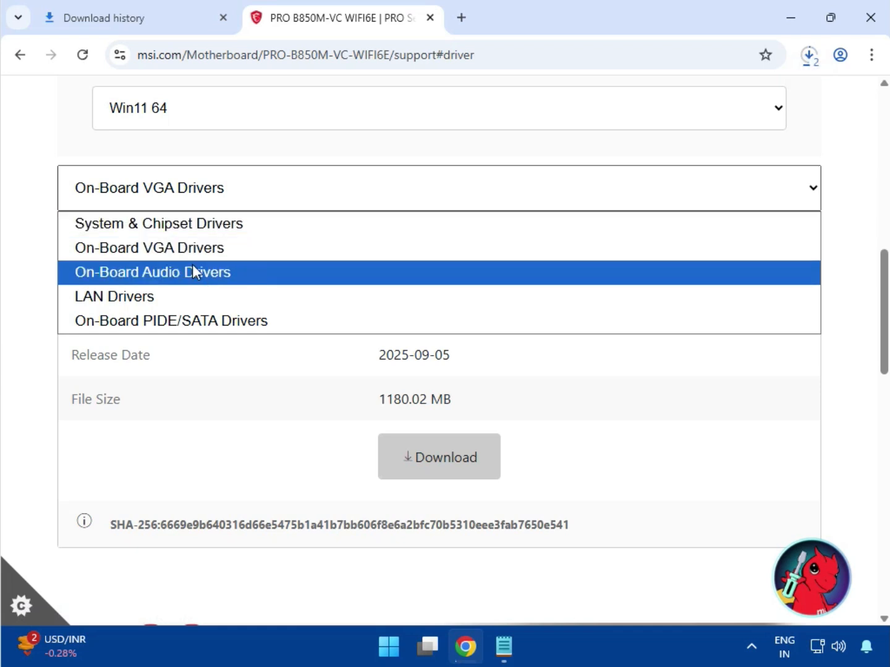
left_click(193, 270)
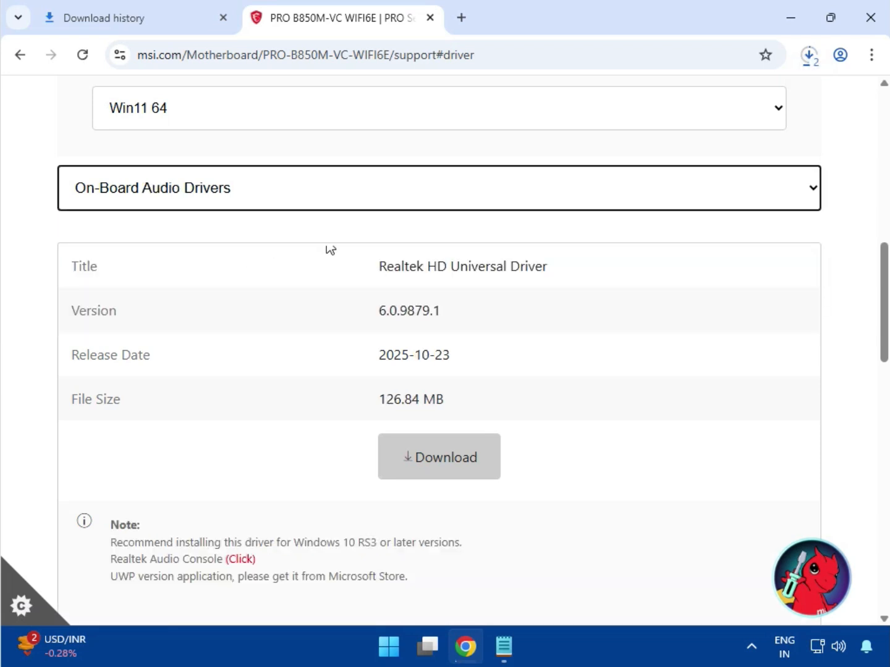
left_click_drag(408, 266, 547, 266)
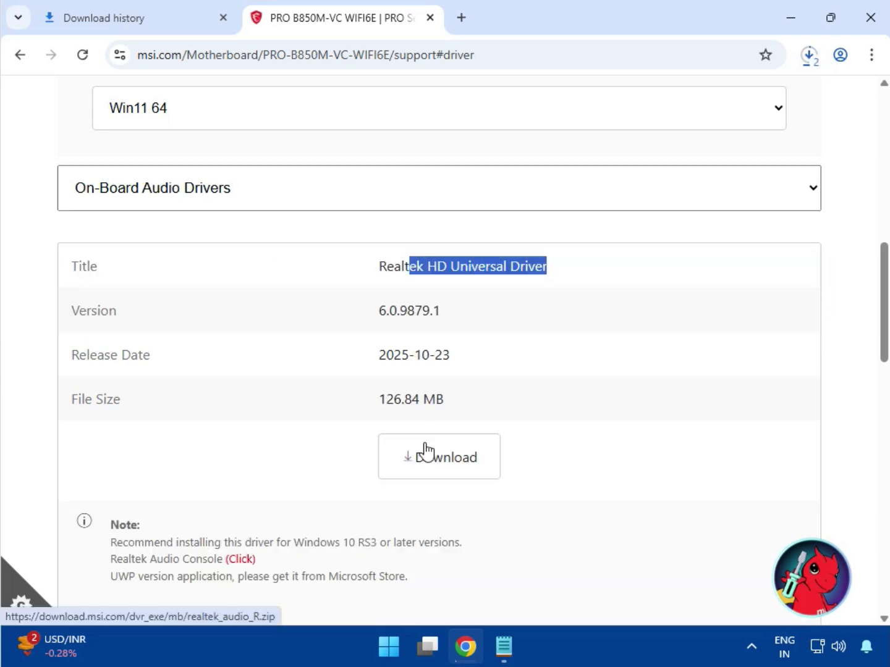
left_click(426, 450)
- Switch to LAN Drivers and download the Realtek PCI-E Ethernet Drivers
left_click(260, 192)
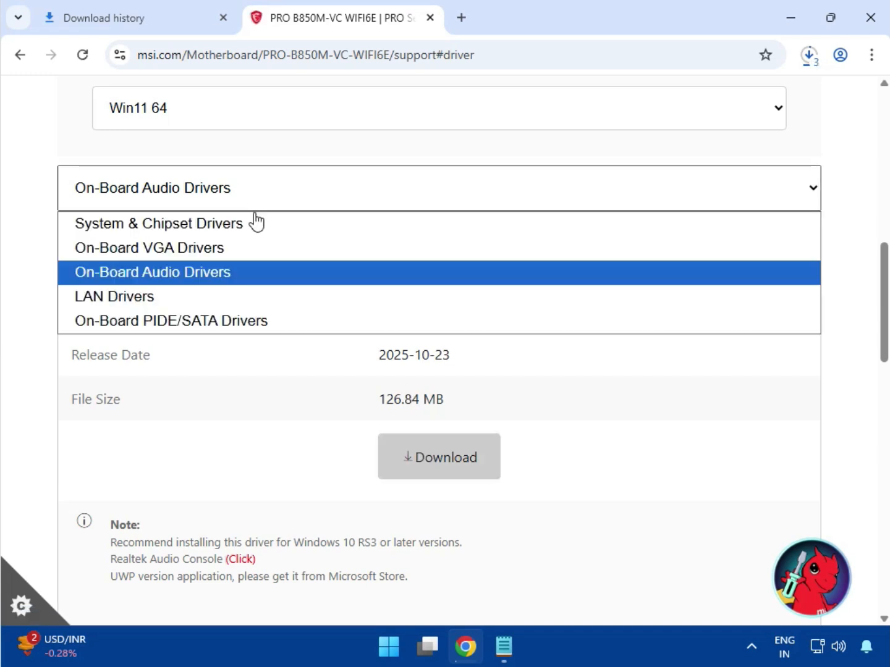
left_click(229, 296)
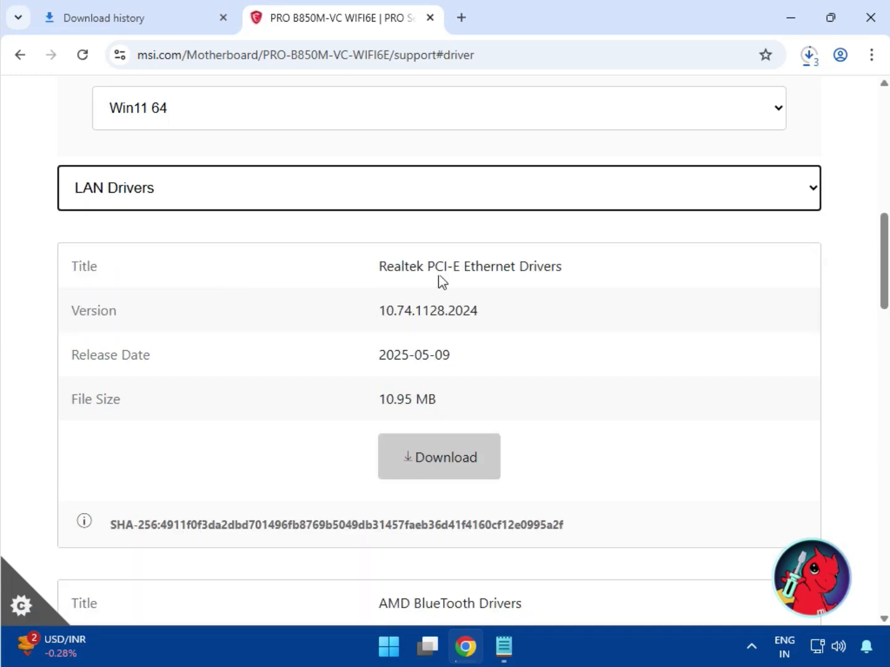
left_click_drag(444, 272, 564, 265)
left_click(425, 488)
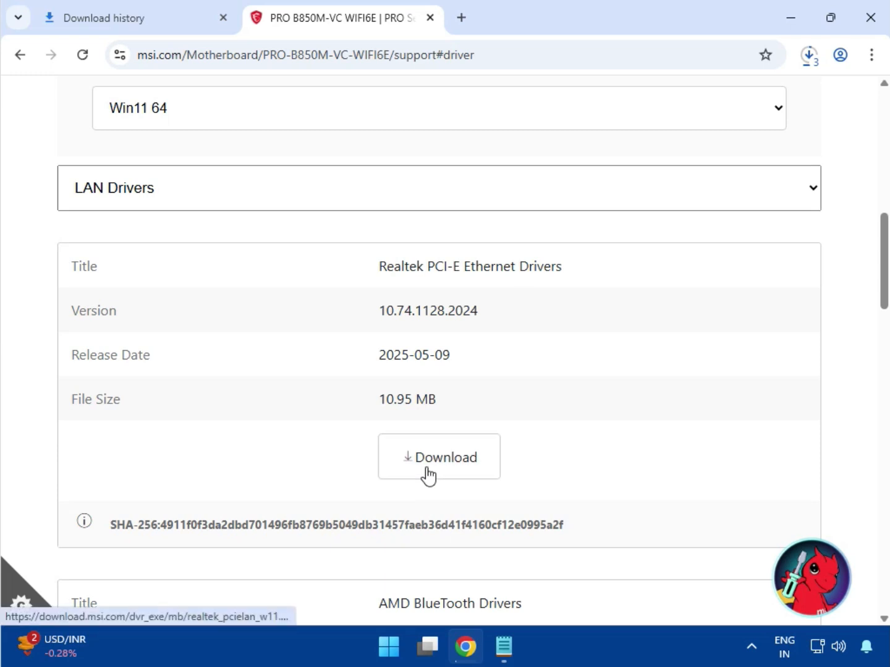
left_click(428, 473)
- Download the AMD BlueTooth Drivers listed below the Ethernet drivers
scroll(426, 470, "down", 3)
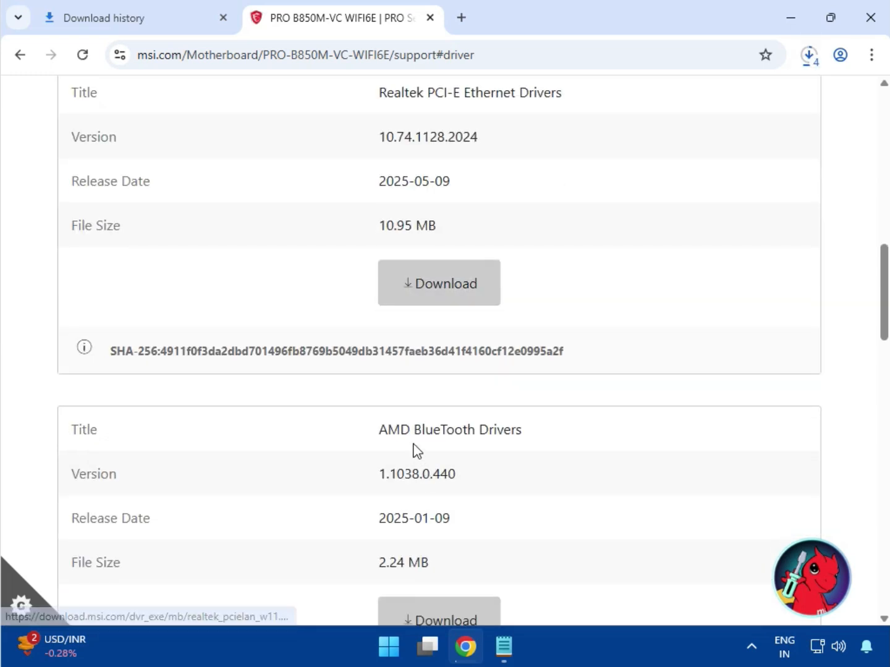
left_click_drag(413, 432, 517, 432)
left_click(446, 613)
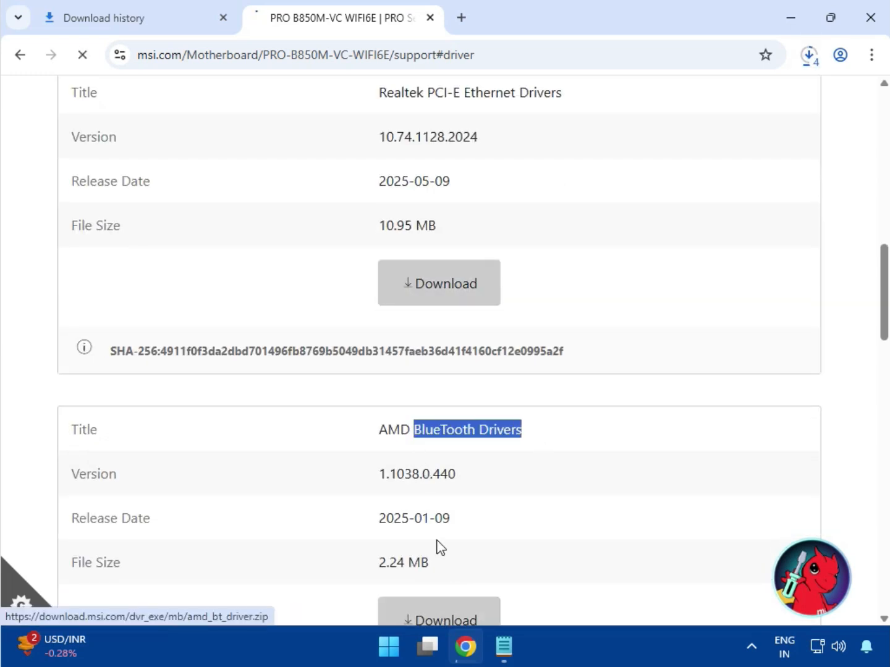
- Download the AMD WIFI Drivers listed below the Bluetooth drivers
scroll(433, 518, "down", 3)
scroll(432, 519, "down", 3)
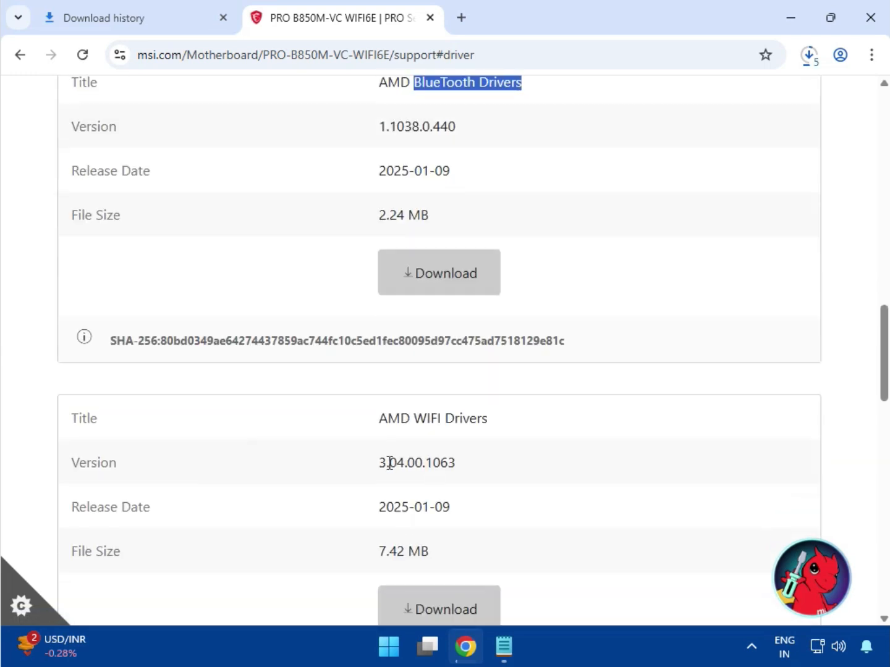
left_click_drag(378, 419, 489, 420)
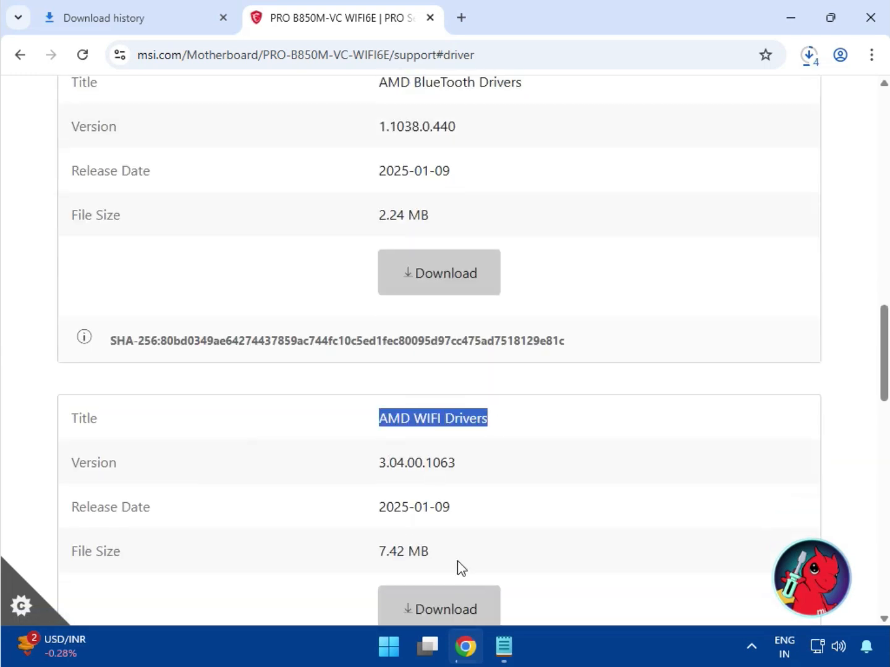
left_click(449, 597)
- Open the full download history and show the downloaded bt_drivers (3).zip in its folder
scroll(449, 592, "down", 3)
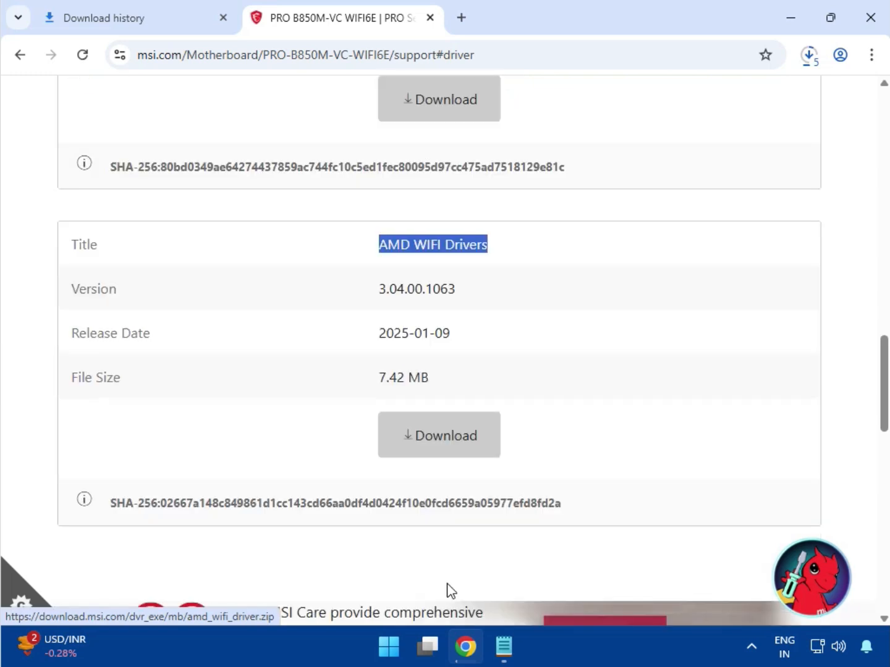
scroll(449, 582, "up", 6)
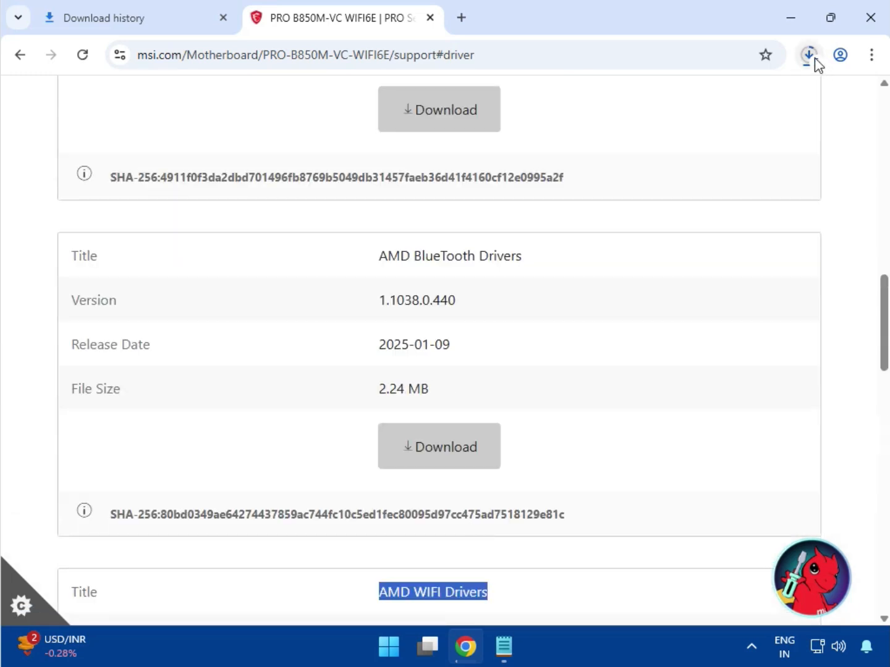
left_click(809, 58)
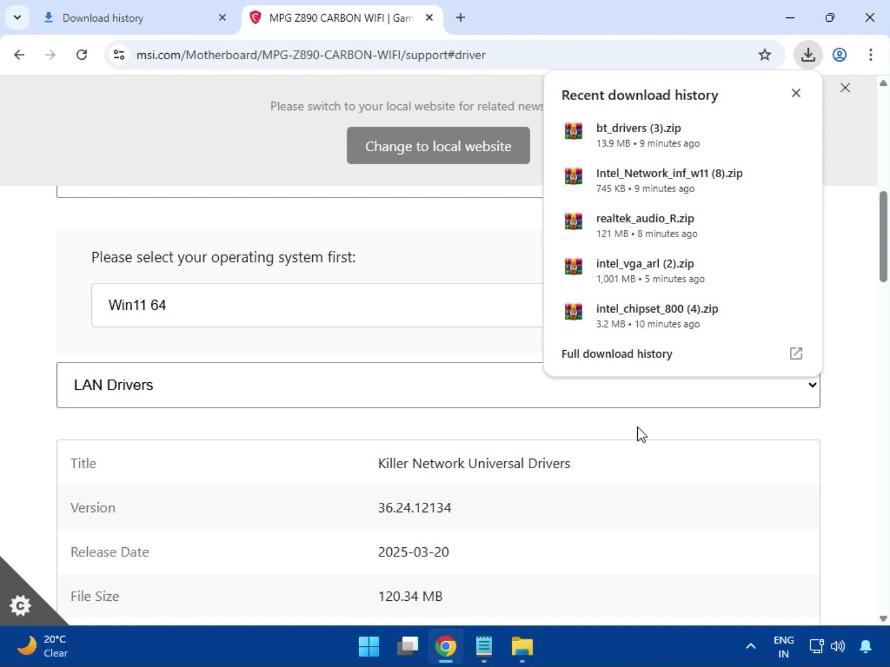
left_click(594, 361)
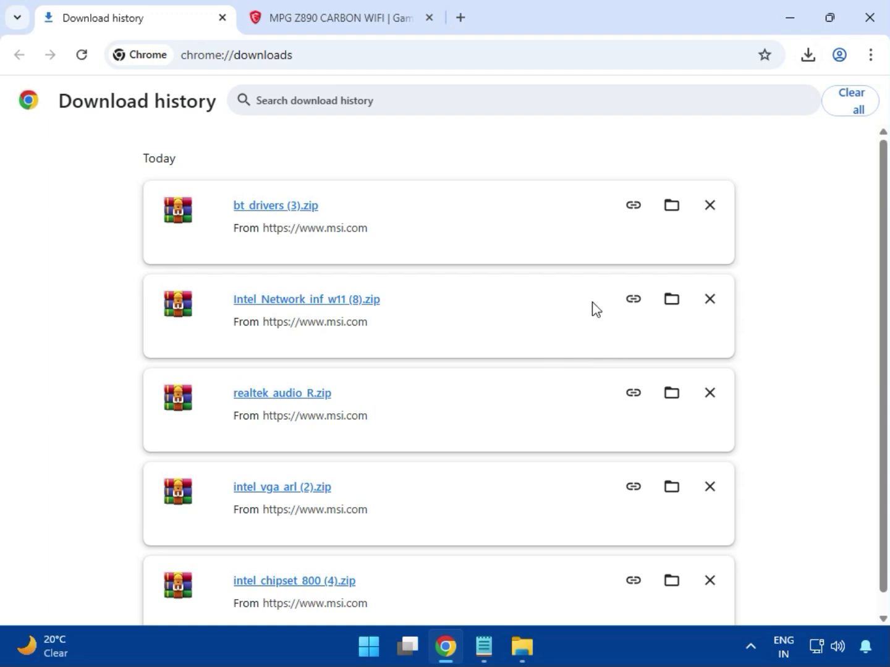
left_click(670, 207)
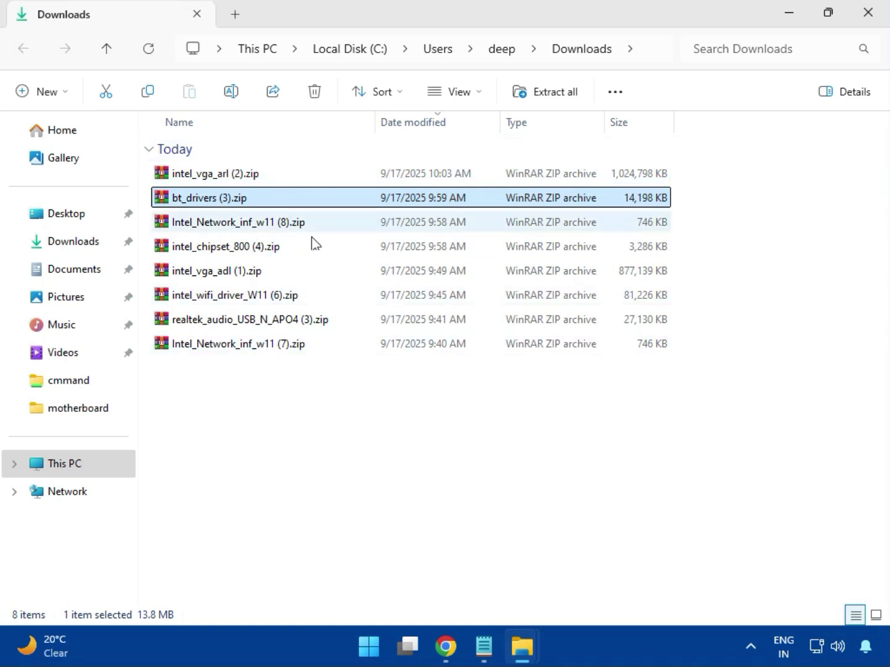
- Open intel_vga_arl (2).zip, close the license notice, enter the Intel VGA Driver_32.0.101.6629 folder and select Installer.exe
left_click(246, 182)
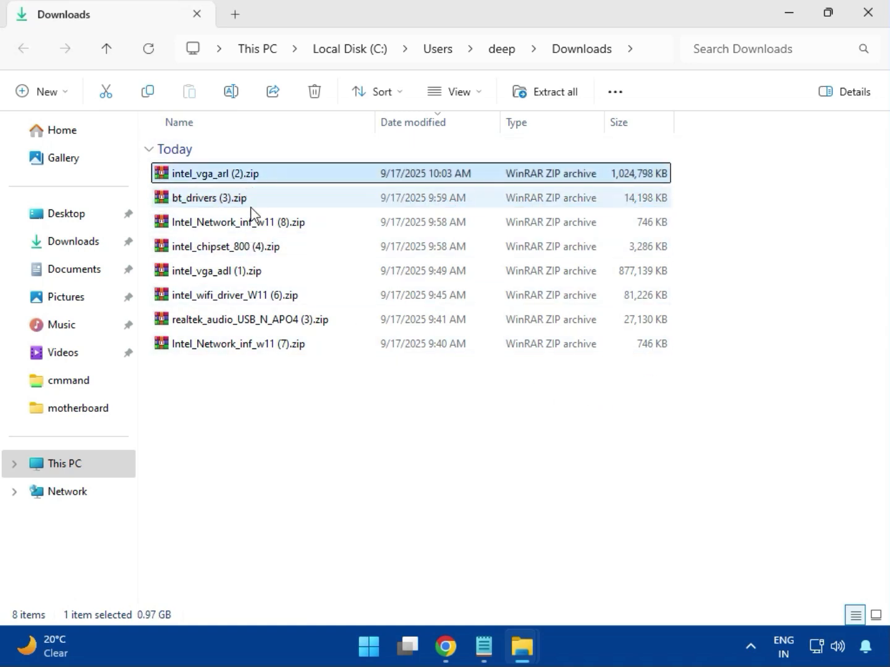
double_click(242, 176)
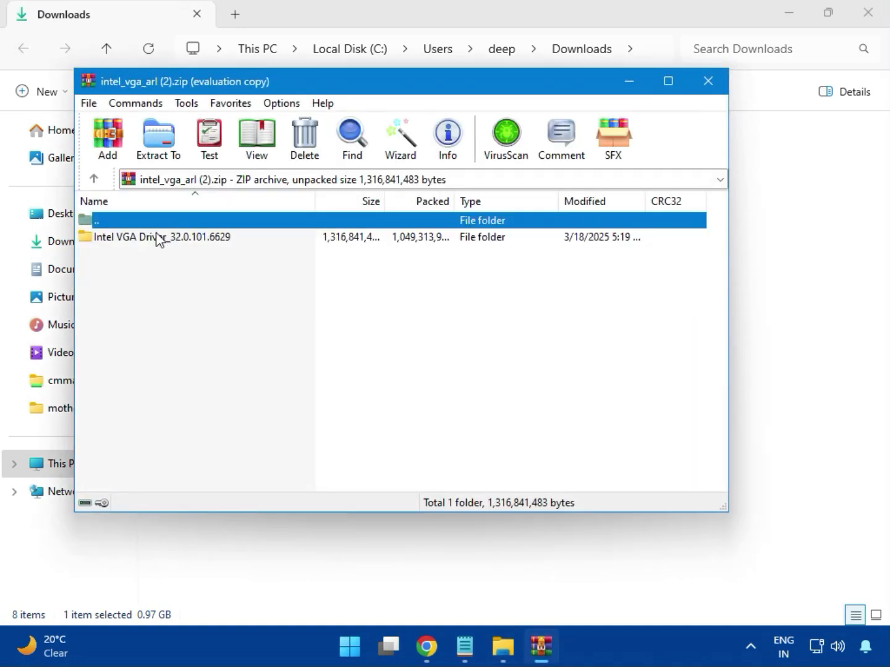
left_click(159, 240)
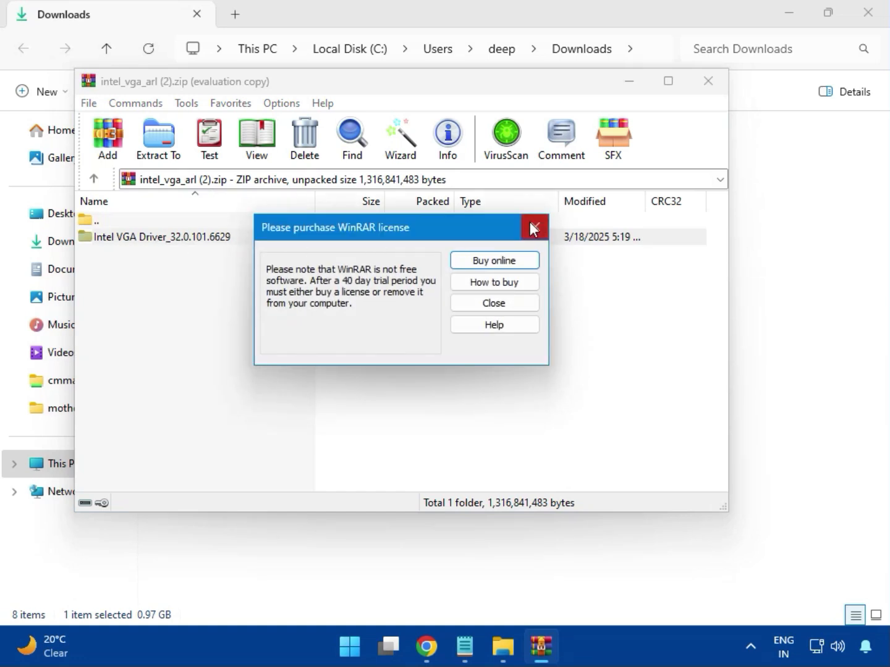
left_click(523, 230)
double_click(184, 241)
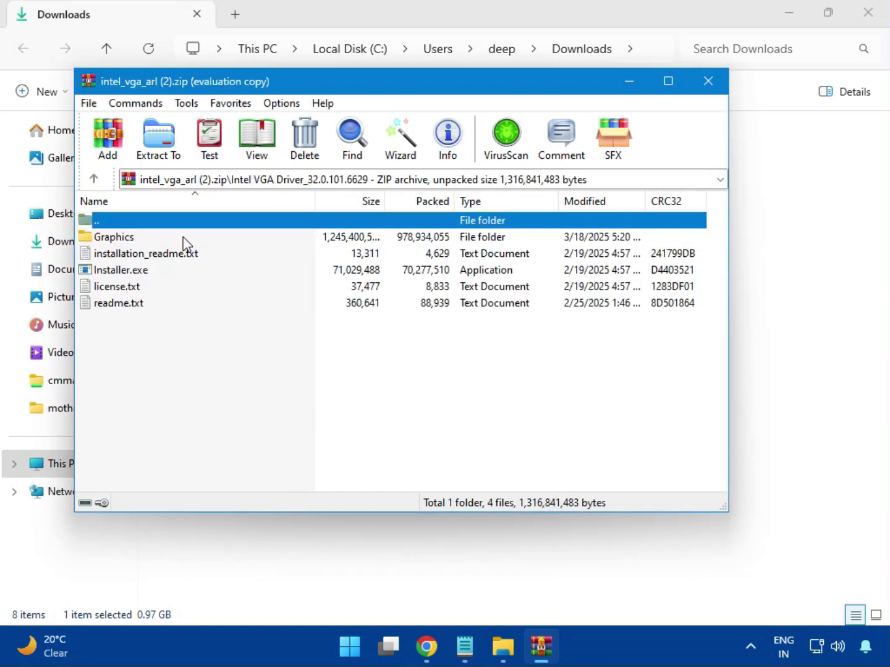
left_click(148, 275)
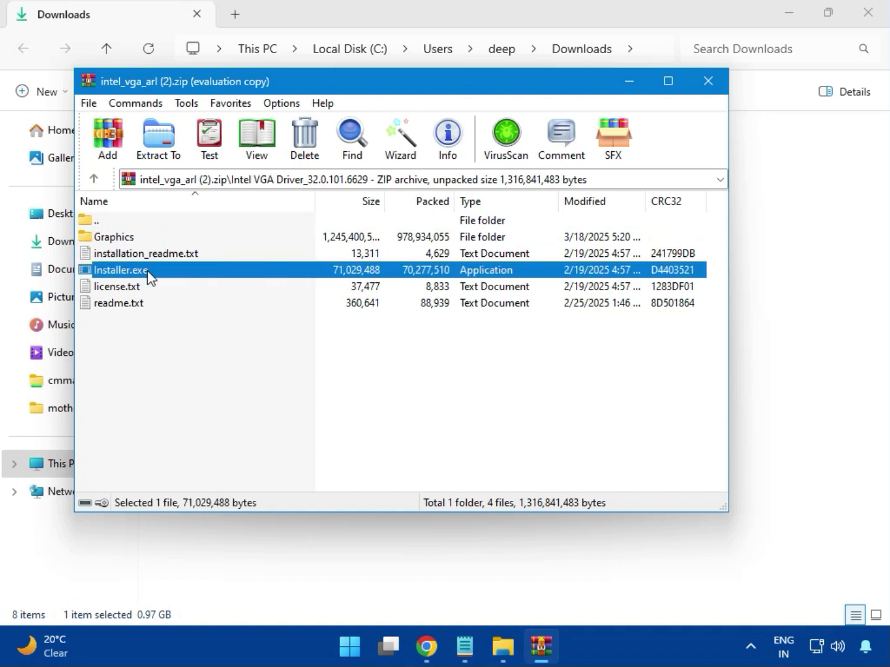
- Run the Intel graphics Installer.exe, allow it to make changes, and begin the graphics driver installation
double_click(175, 275)
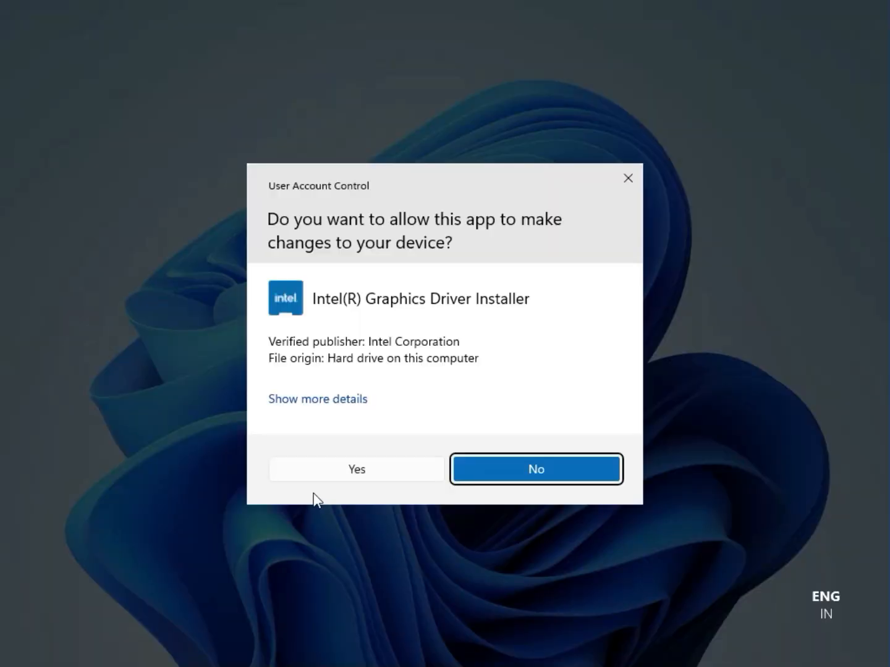
left_click(343, 468)
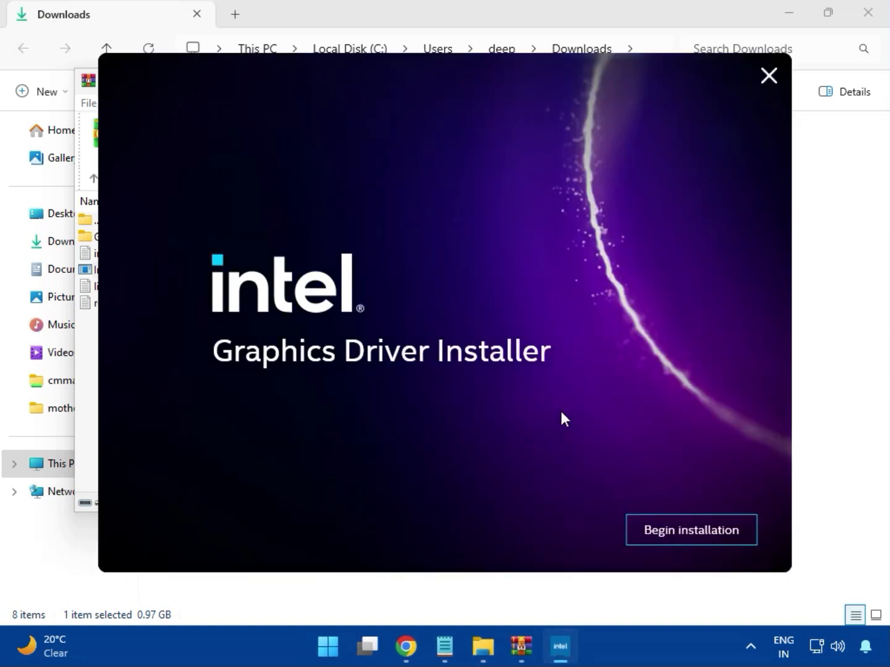
left_click(680, 529)
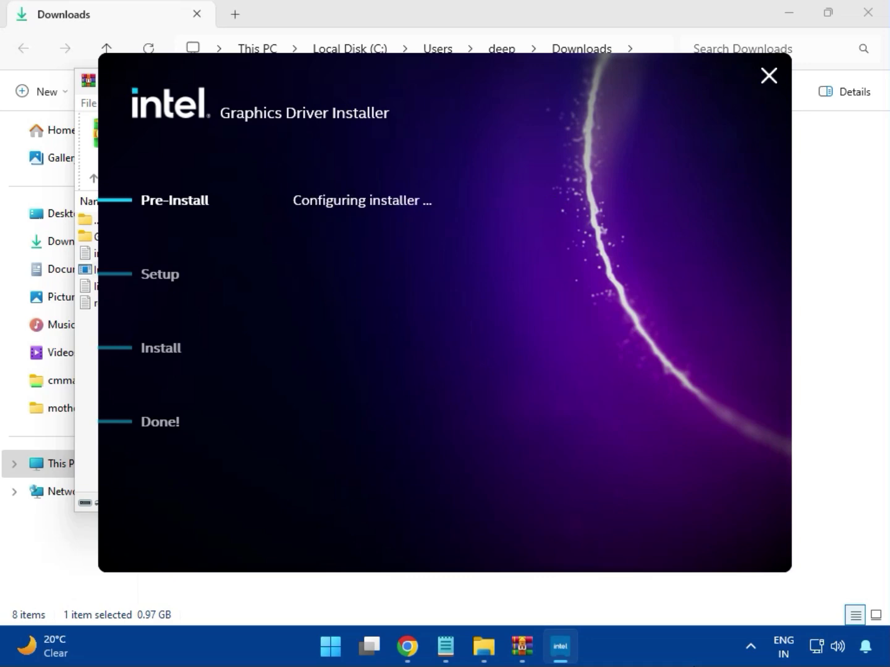
left_click(729, 531)
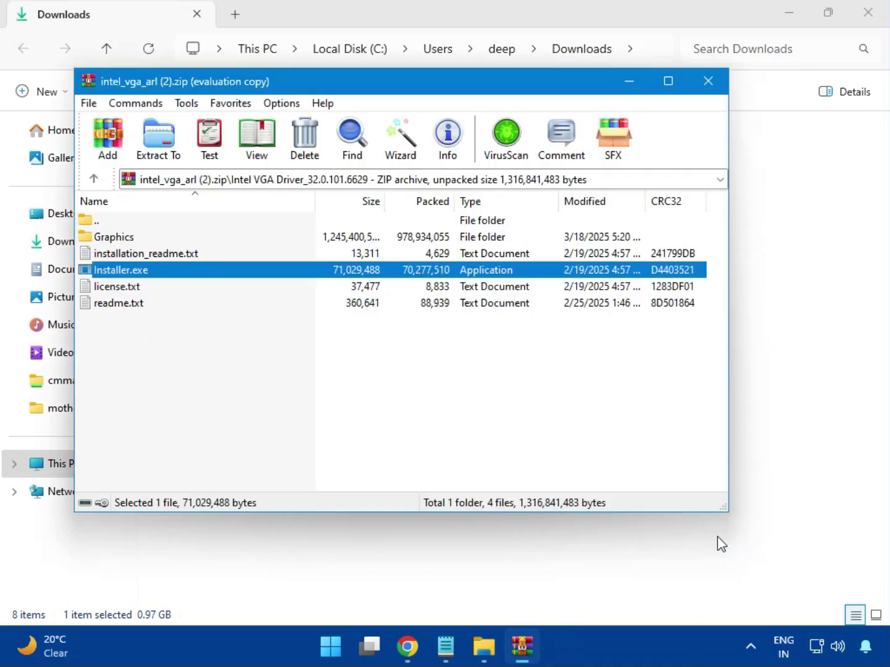
- Close the graphics archive, open bt_drivers (3).zip, and launch Intel Bluetooth.msi from the Intel BlueTooth Driver_23.70.0.2 folder
left_click(707, 82)
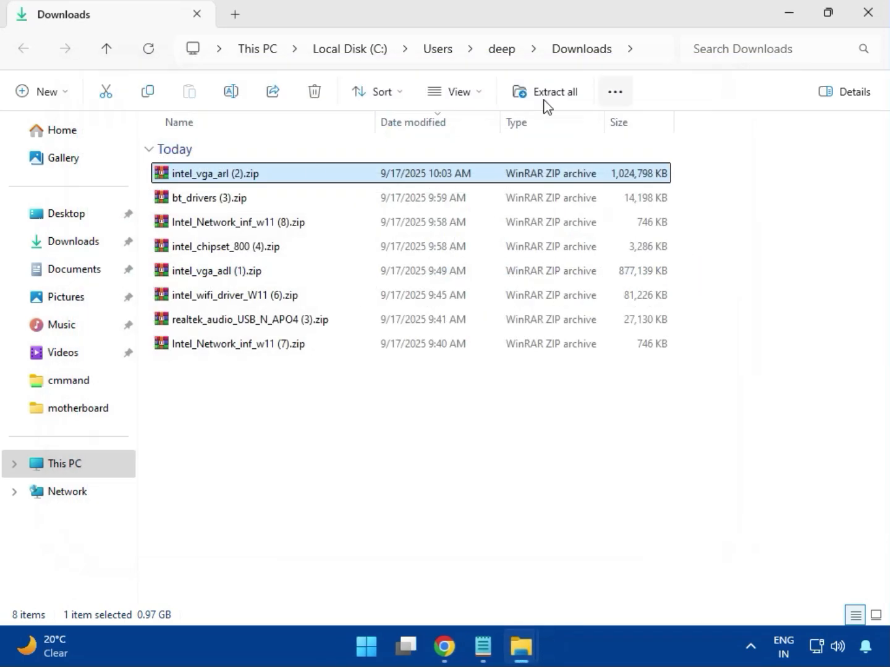
left_click(189, 202)
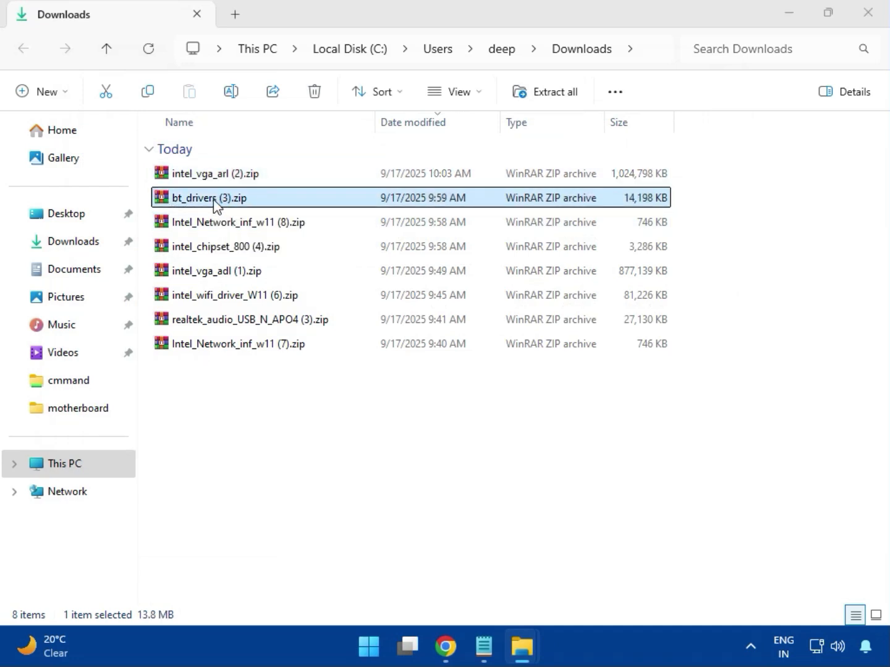
double_click(214, 199)
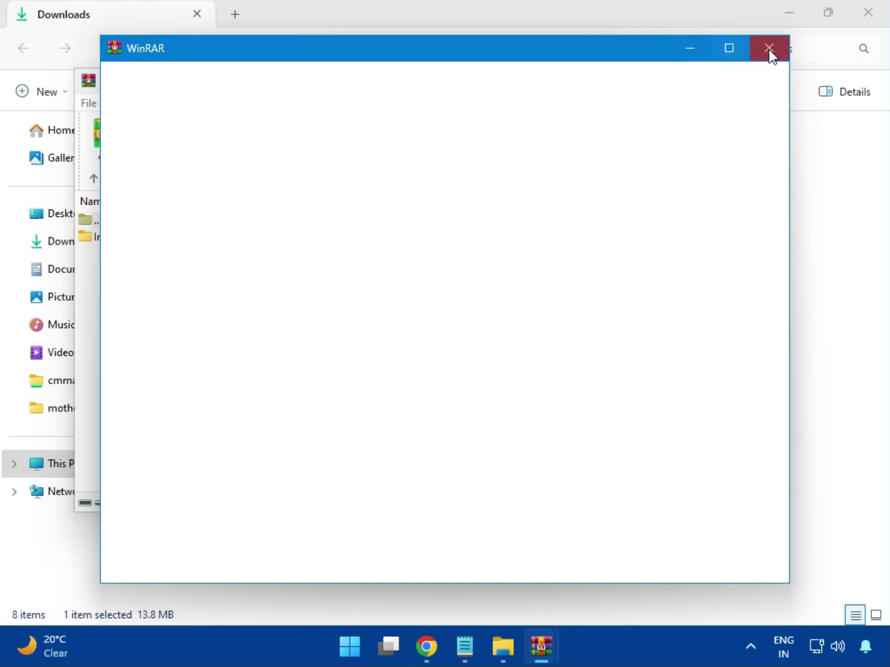
left_click(769, 48)
left_click(148, 240)
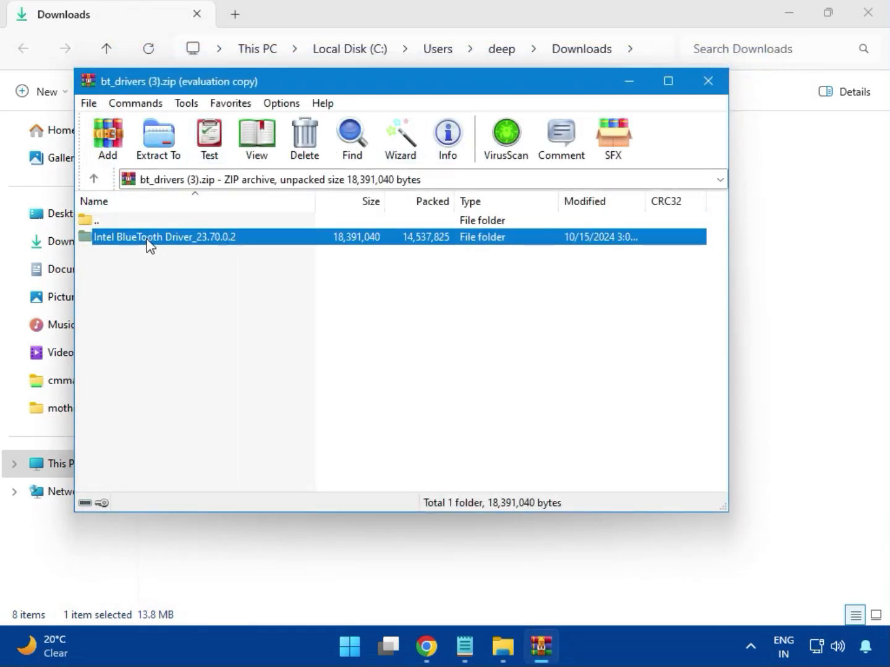
double_click(163, 240)
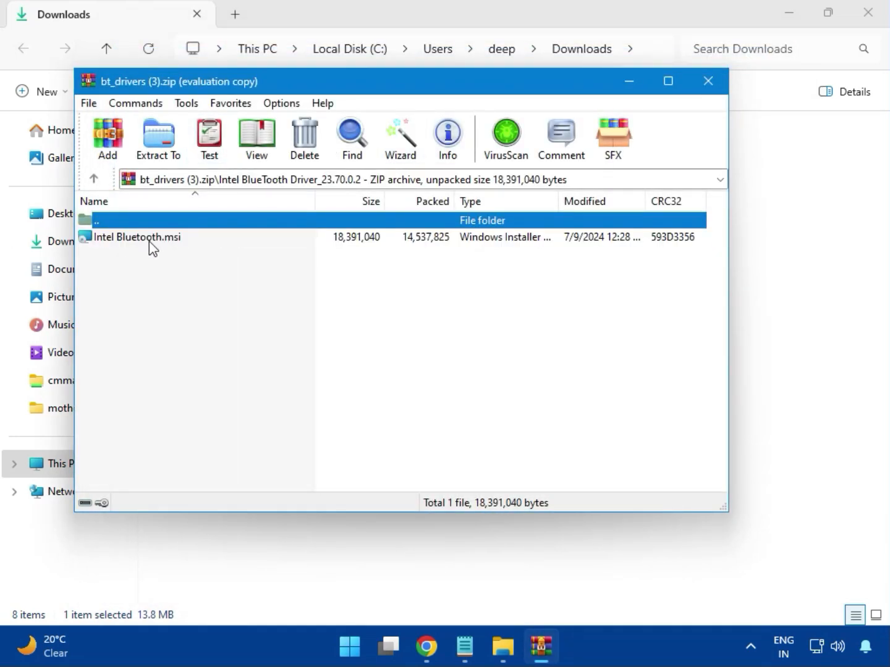
double_click(149, 241)
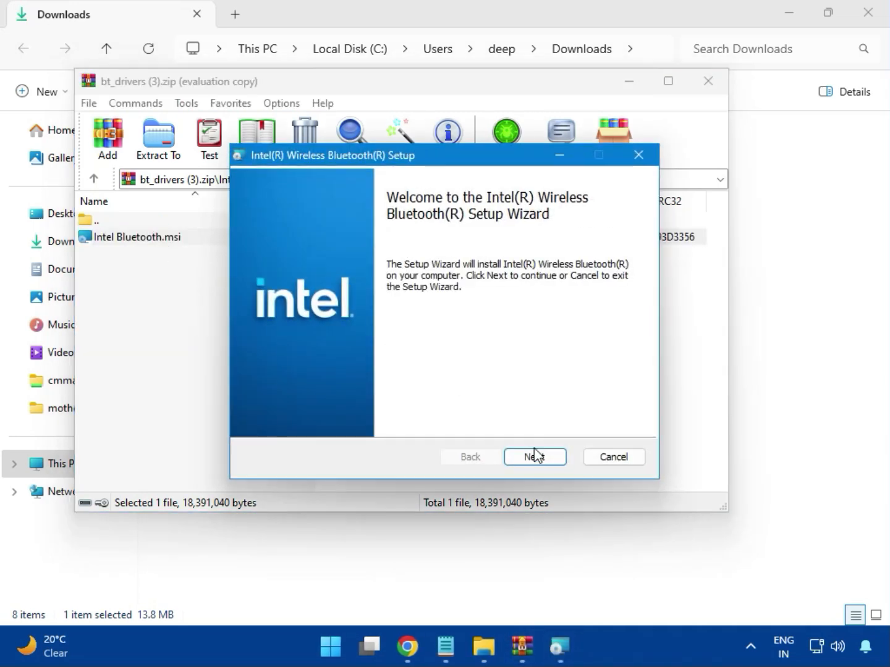
- Install Intel Wireless Bluetooth with the Typical setup type after accepting the license, allowing changes, and finish the wizard
left_click(534, 457)
left_click(312, 421)
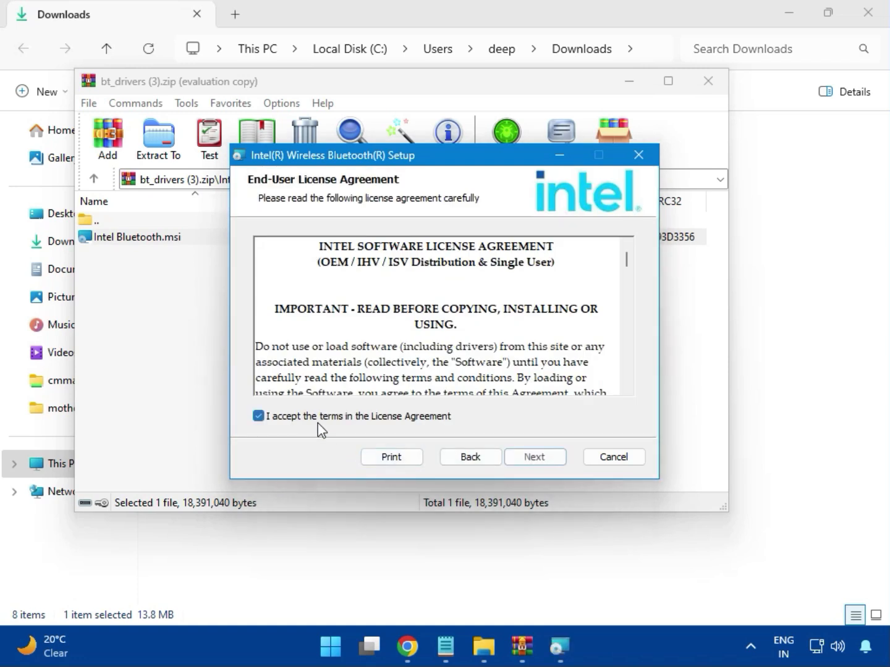
left_click(518, 459)
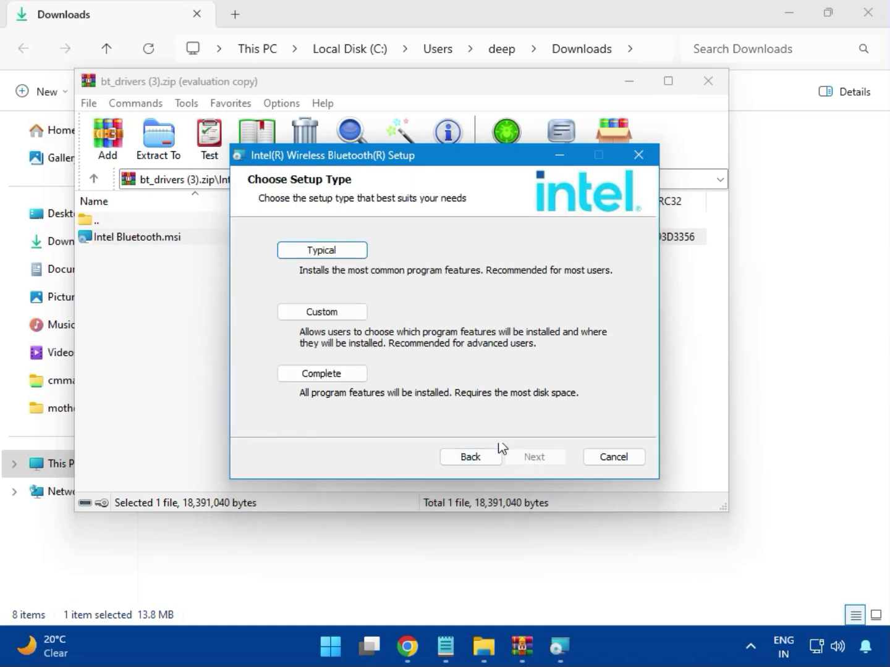
left_click(308, 253)
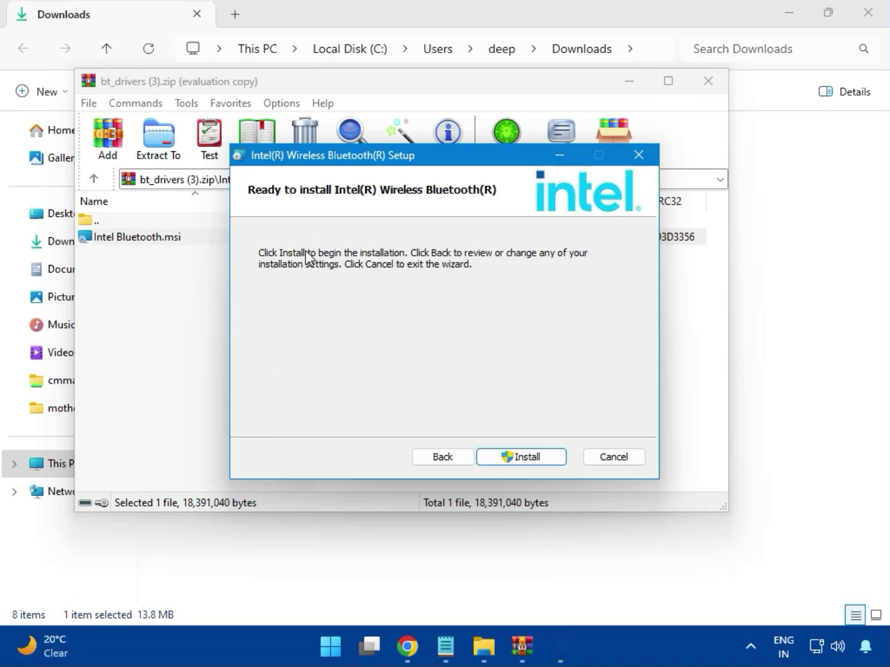
left_click(509, 456)
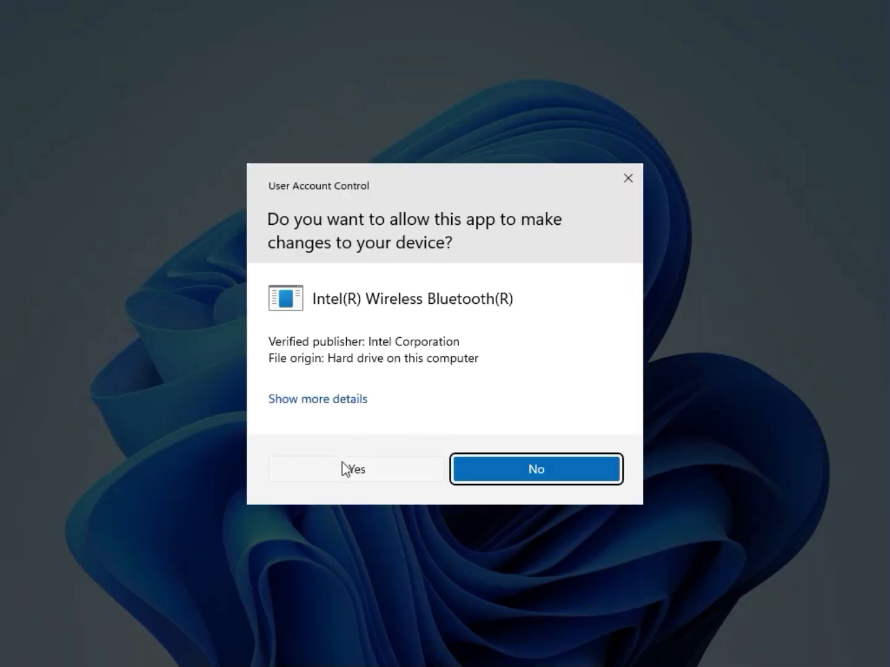
left_click(341, 462)
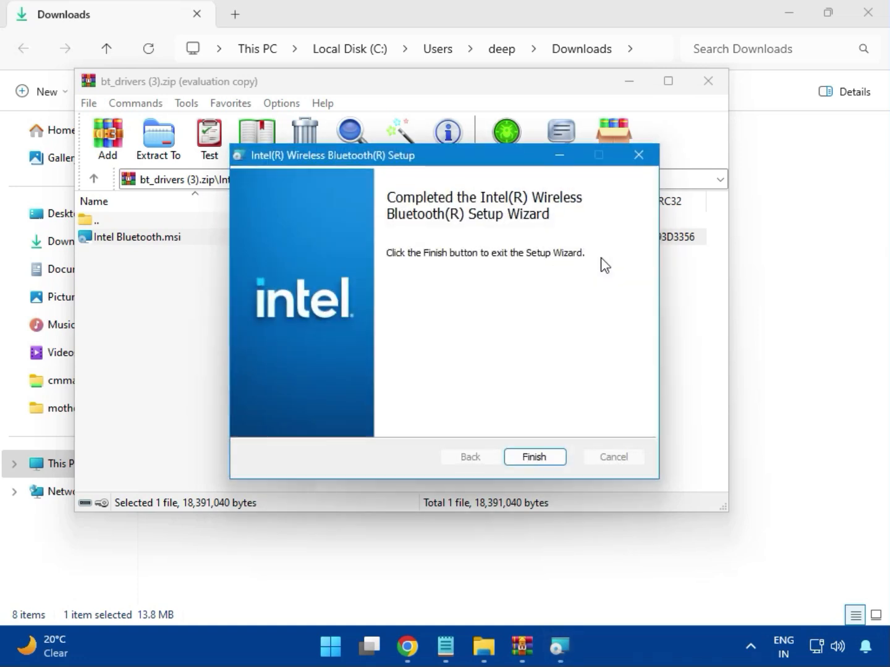
left_click(535, 457)
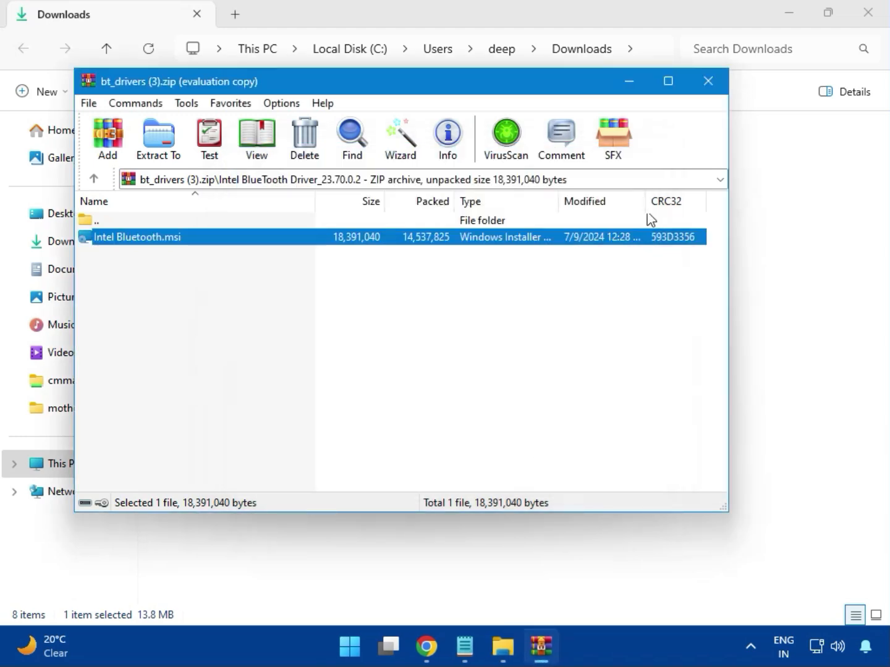
- Open Intel_Network_inf_w11 (8).zip, run MSI SetupDrv64.exe from its W11 folder, then close the MSI SetupDrv window
left_click(717, 92)
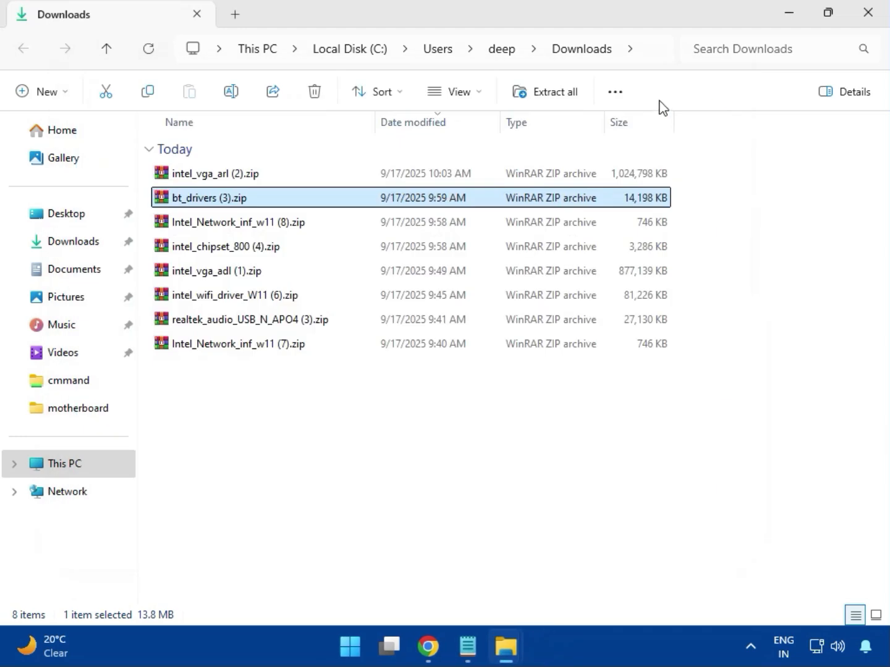
left_click(233, 230)
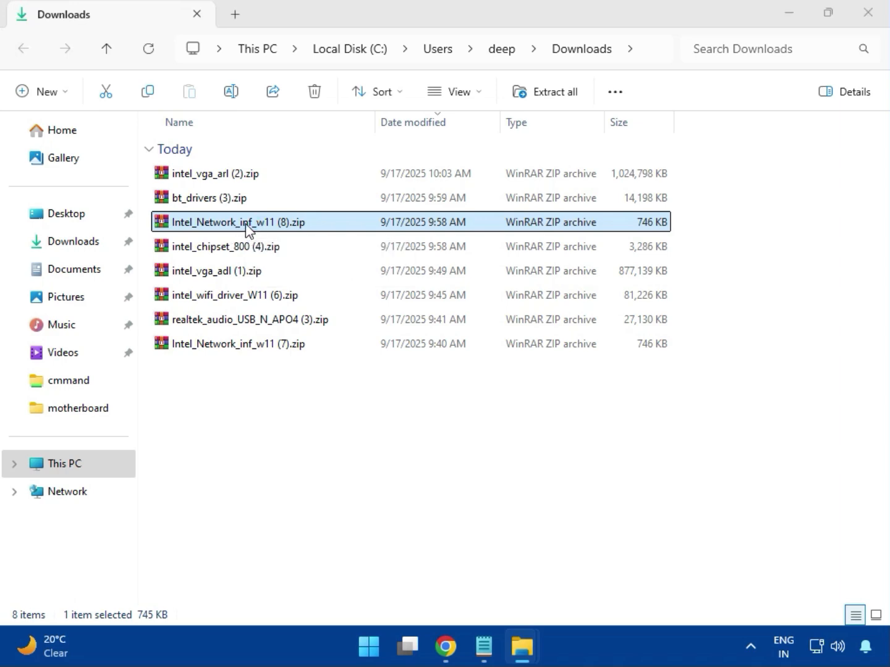
double_click(248, 228)
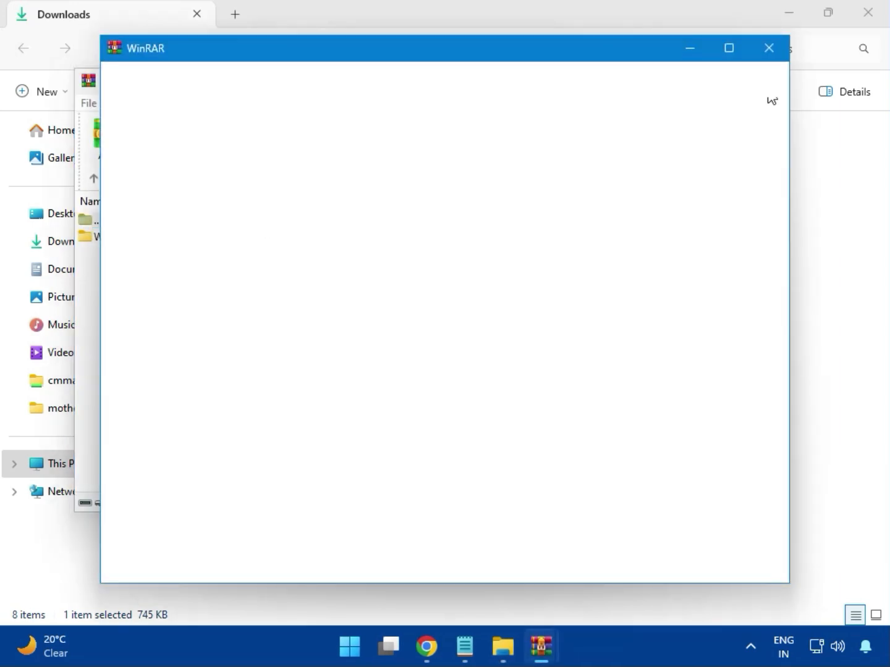
left_click(769, 47)
left_click(109, 244)
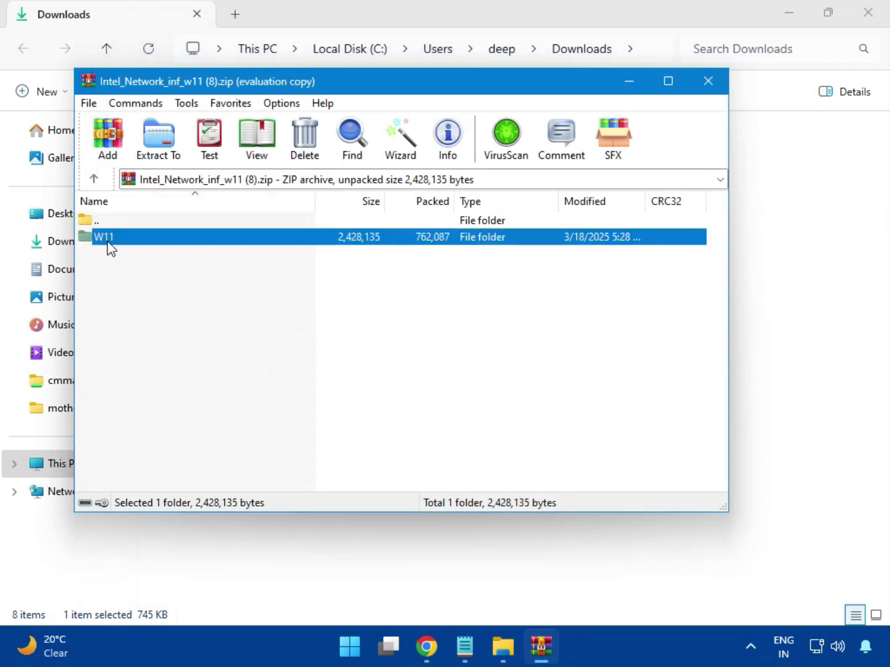
double_click(113, 246)
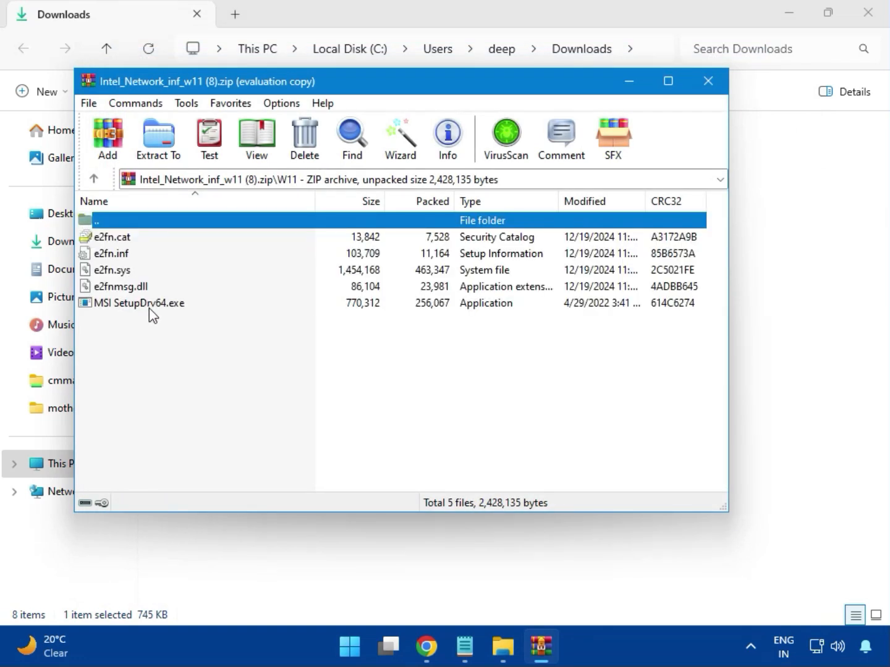
double_click(166, 307)
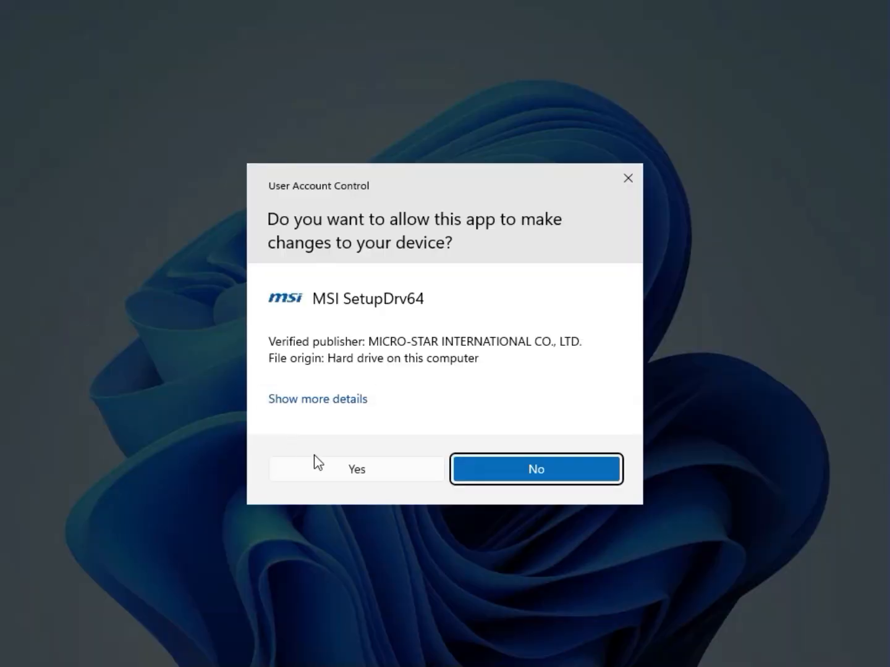
left_click(331, 459)
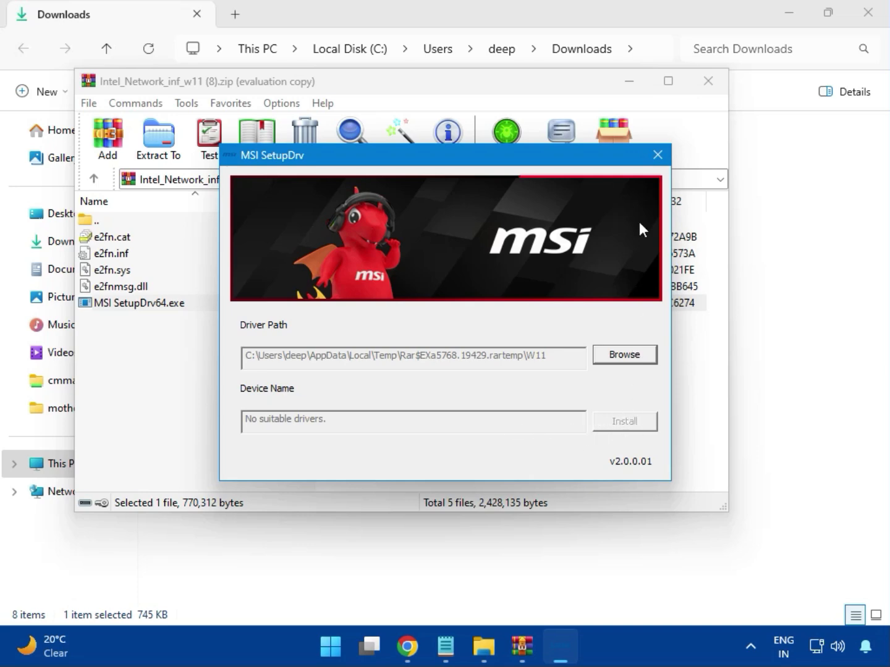
left_click(658, 154)
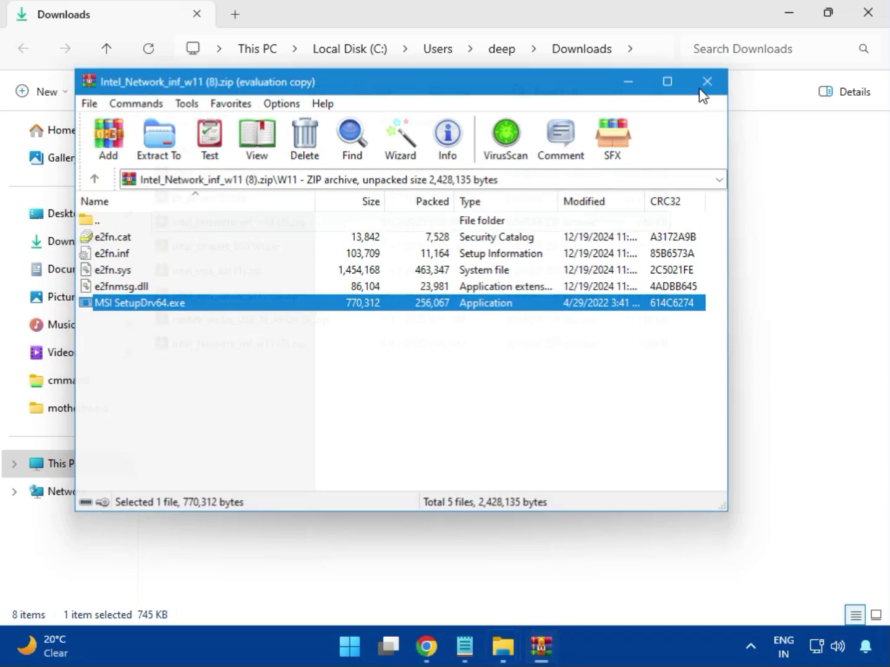
- Close the network archive, open intel_chipset_800 (4).zip, and launch SetupChipset.exe from the Intel Chipset Driver_10.1.20062.8627 folder
left_click(706, 86)
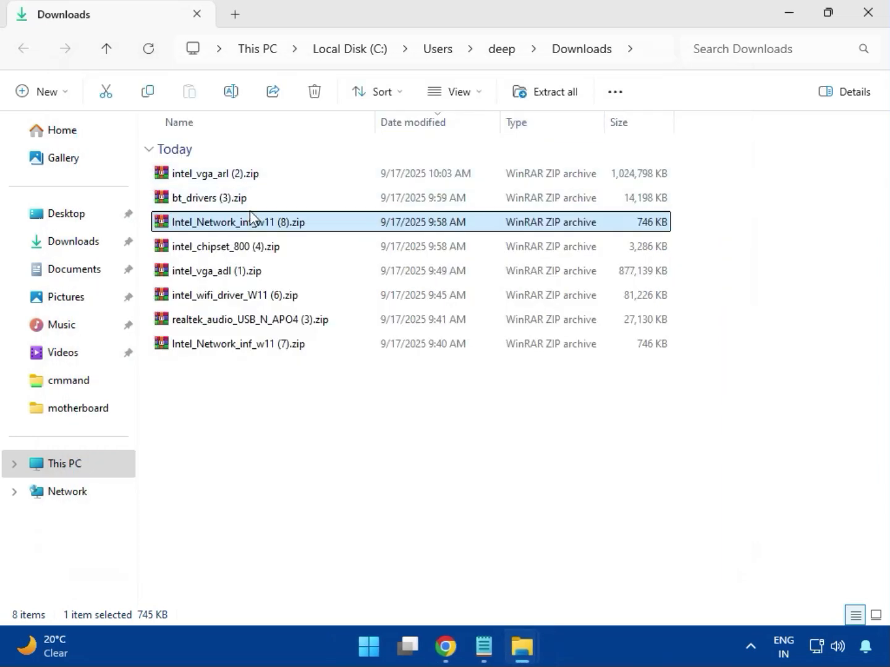
left_click(207, 253)
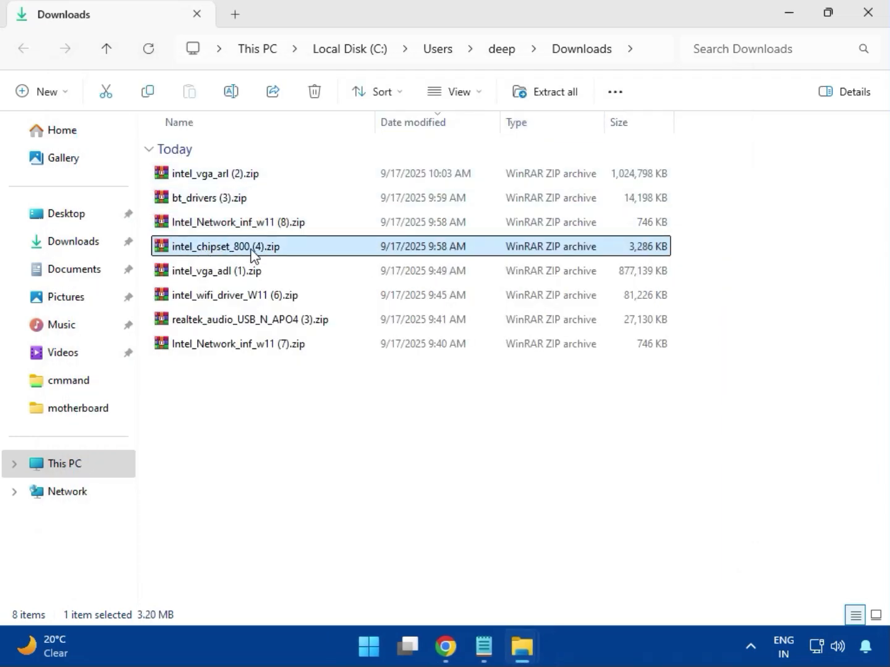
double_click(253, 253)
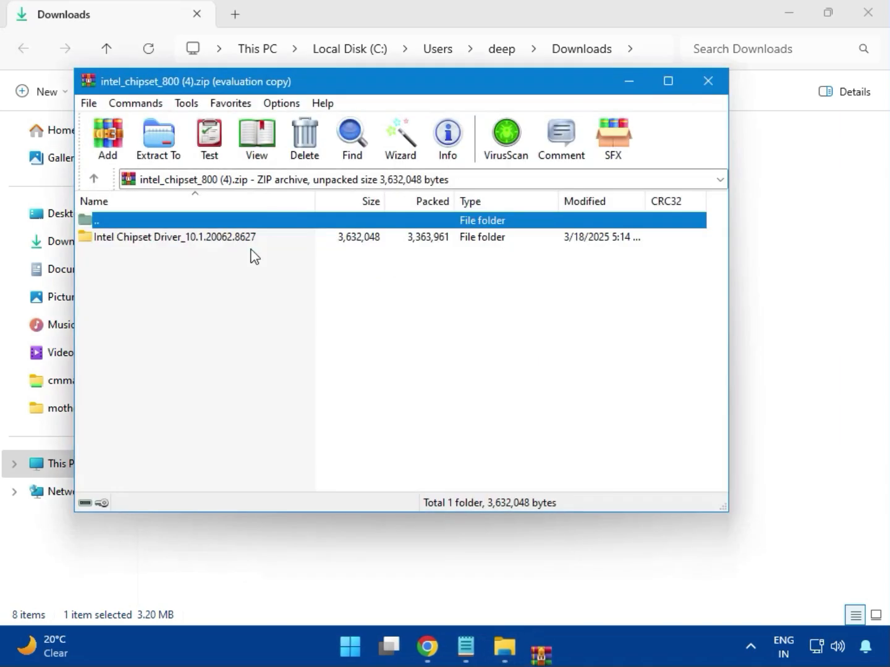
left_click(126, 241)
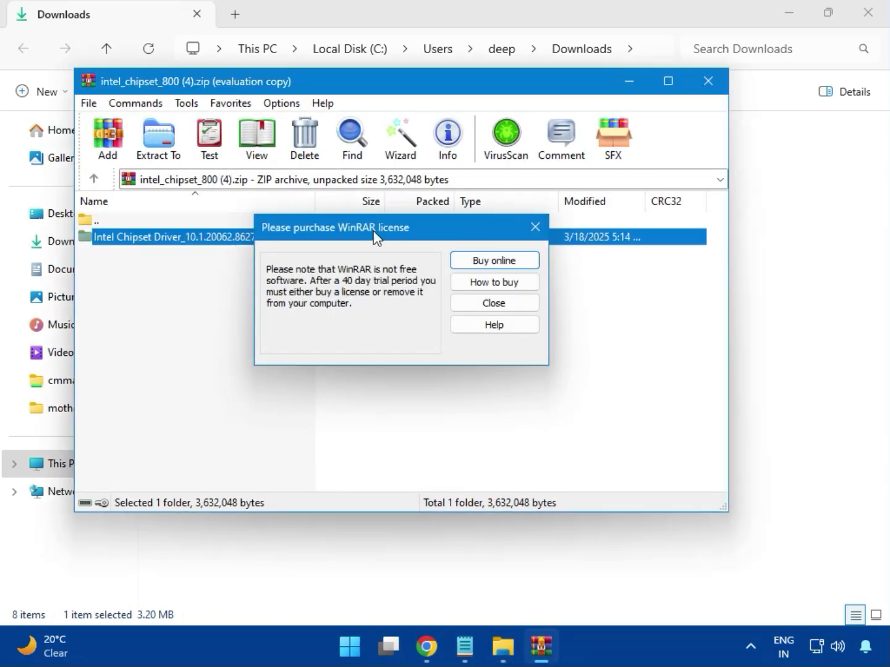
key("Escape")
double_click(218, 241)
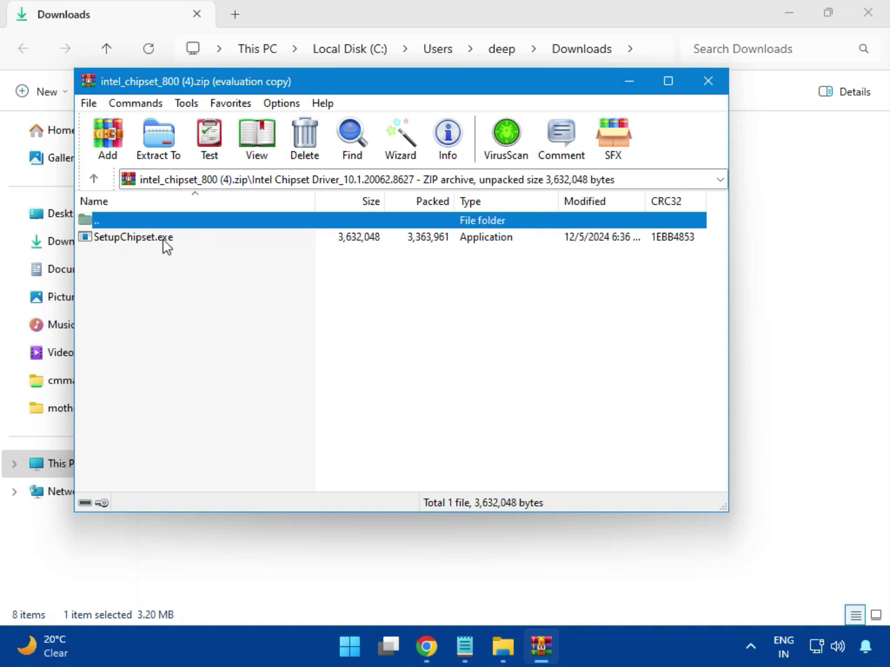
double_click(144, 241)
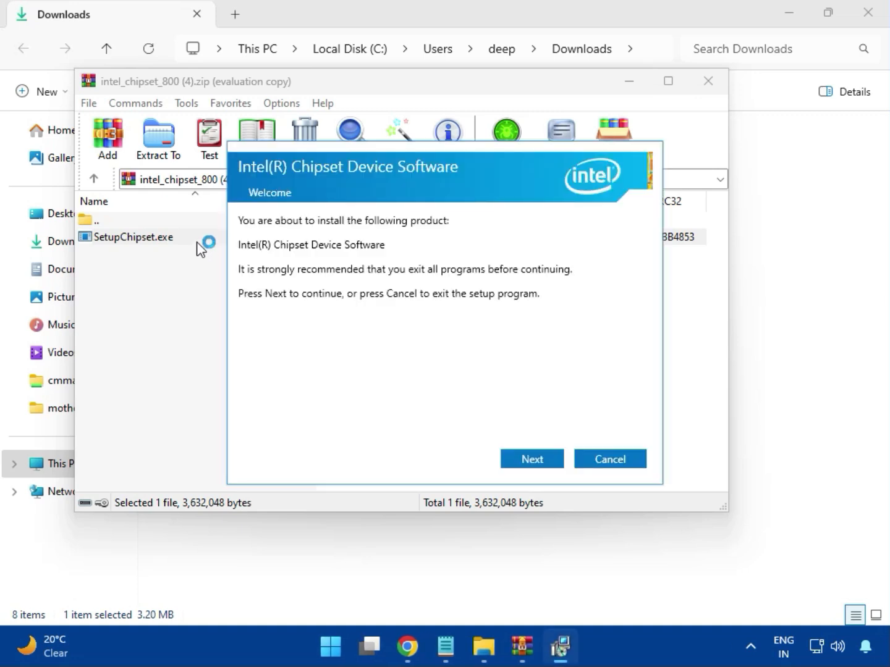
- Try to install Intel Chipset Device Software by accepting the license, then dismiss the installer and close the archive
left_click(532, 457)
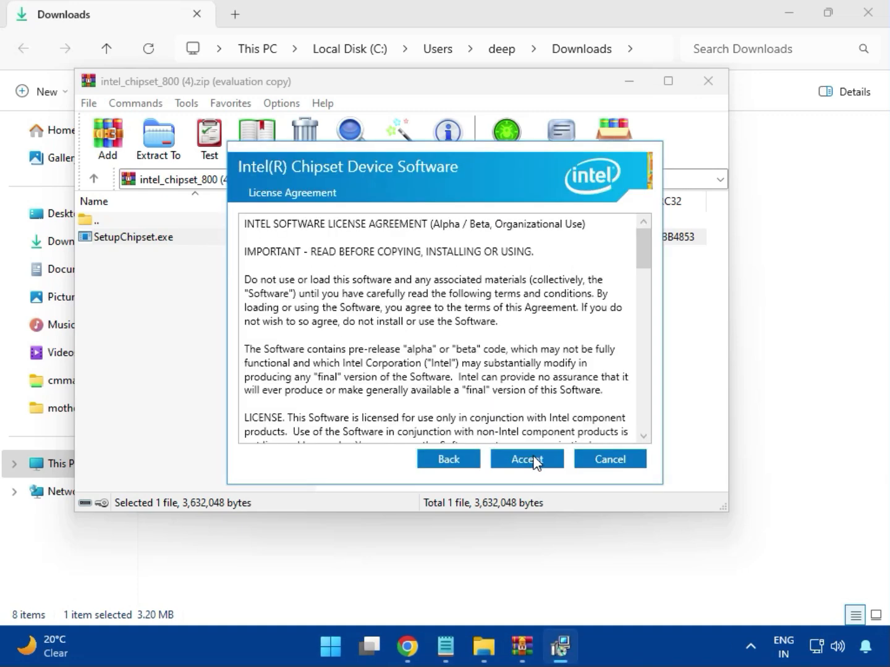
left_click(535, 462)
left_click(533, 458)
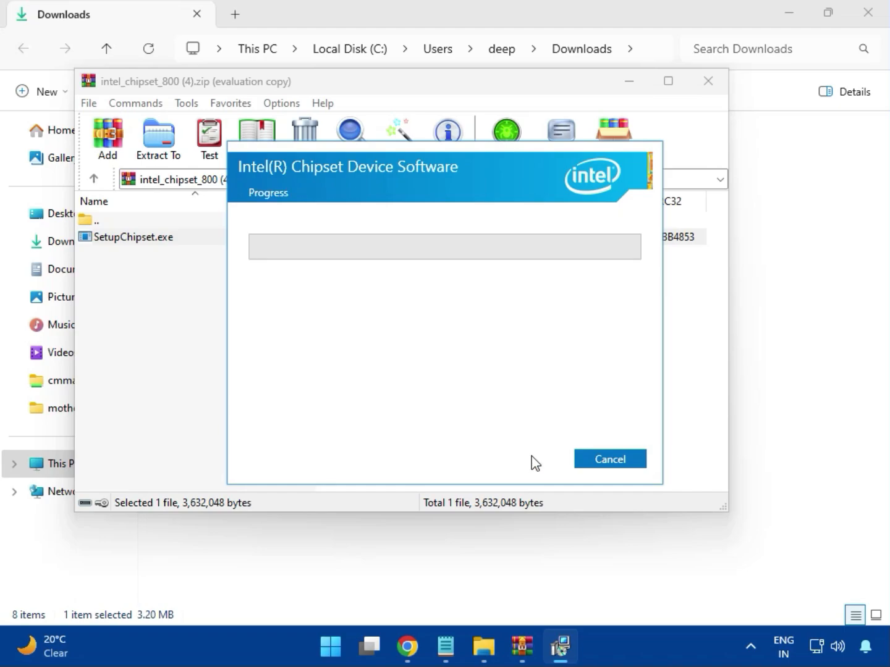
left_click(397, 469)
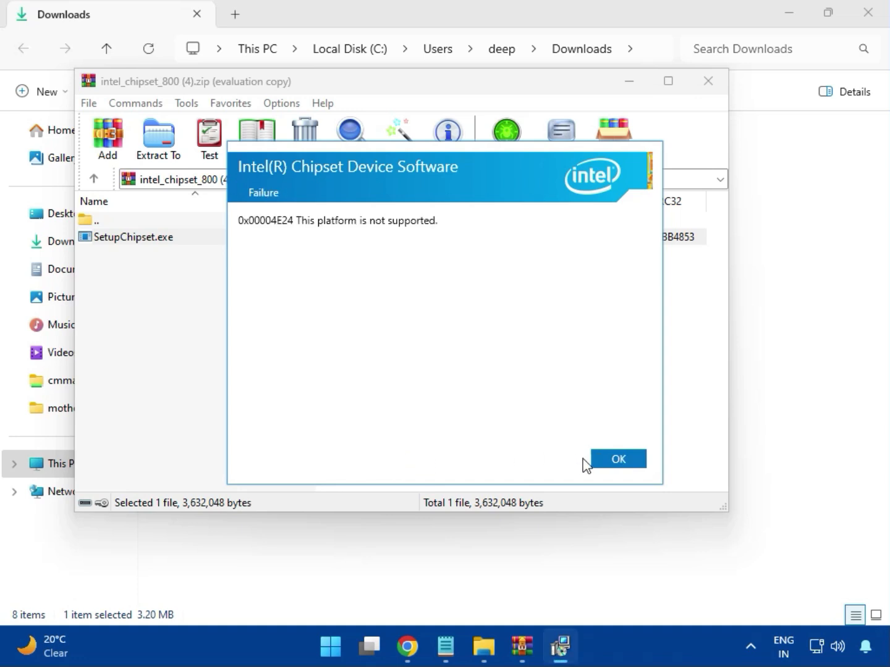
left_click(609, 461)
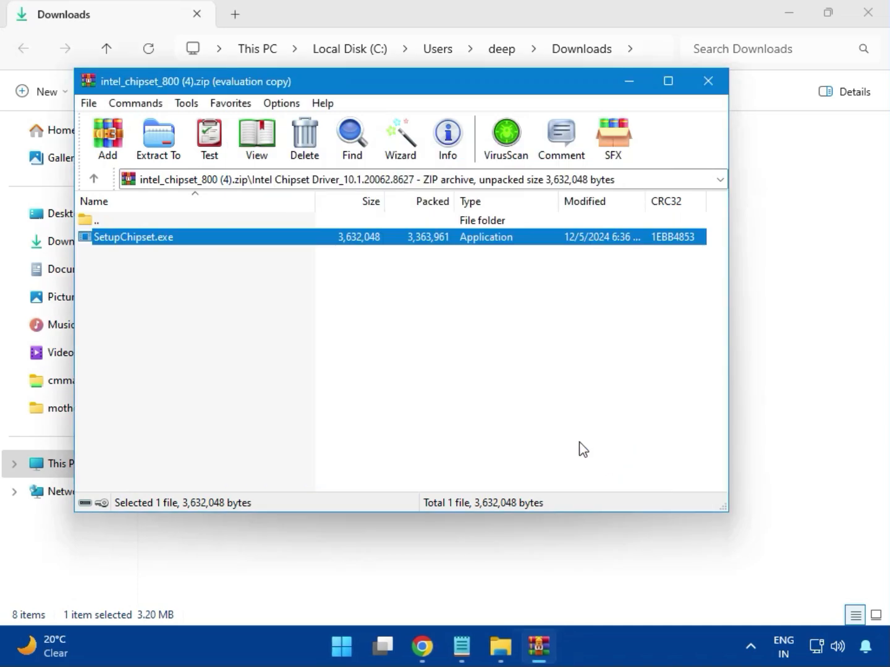
left_click(707, 86)
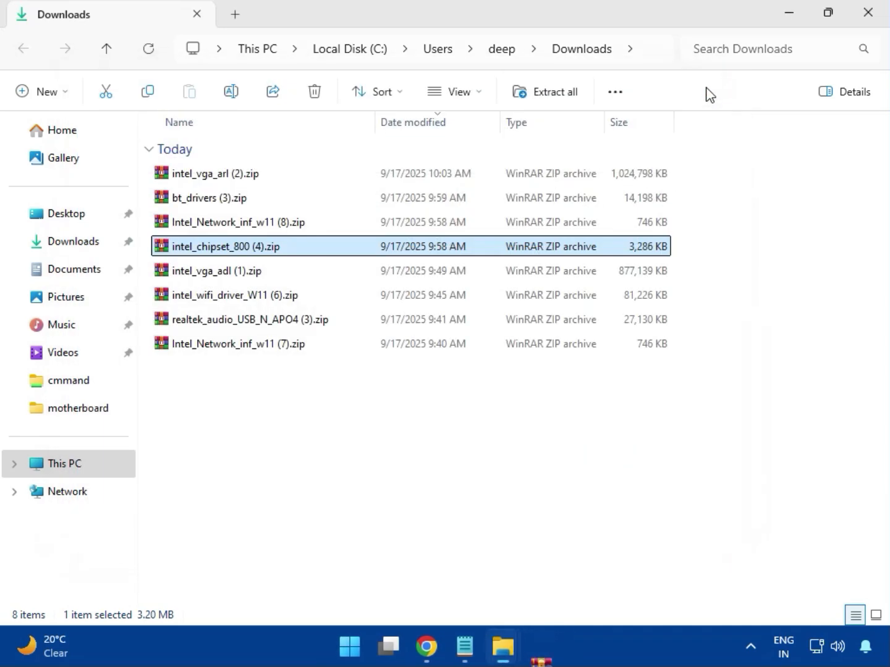
- Open the intel_vga_adl (1).zip archive to check its contents, then close it
left_click(227, 278)
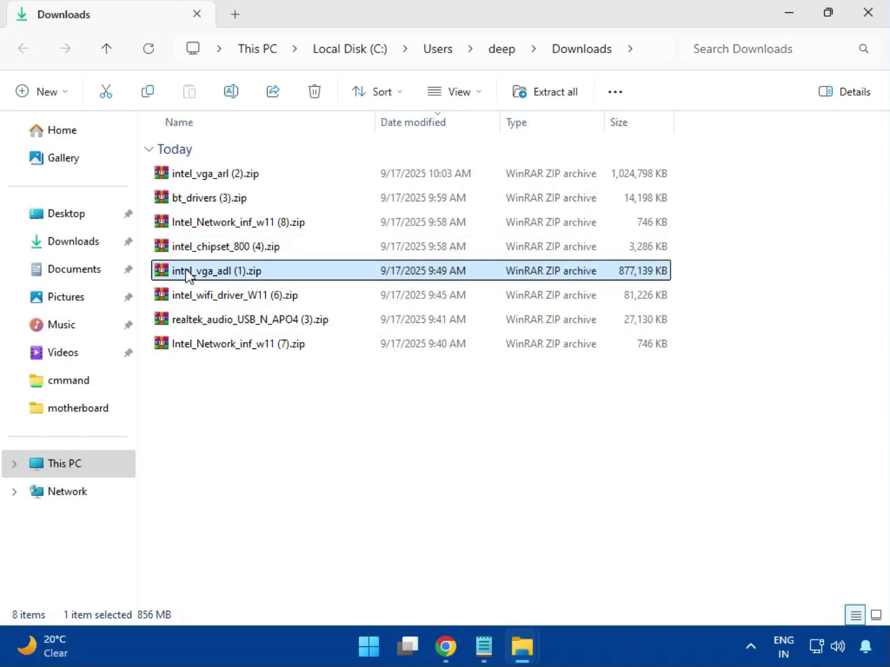
double_click(219, 270)
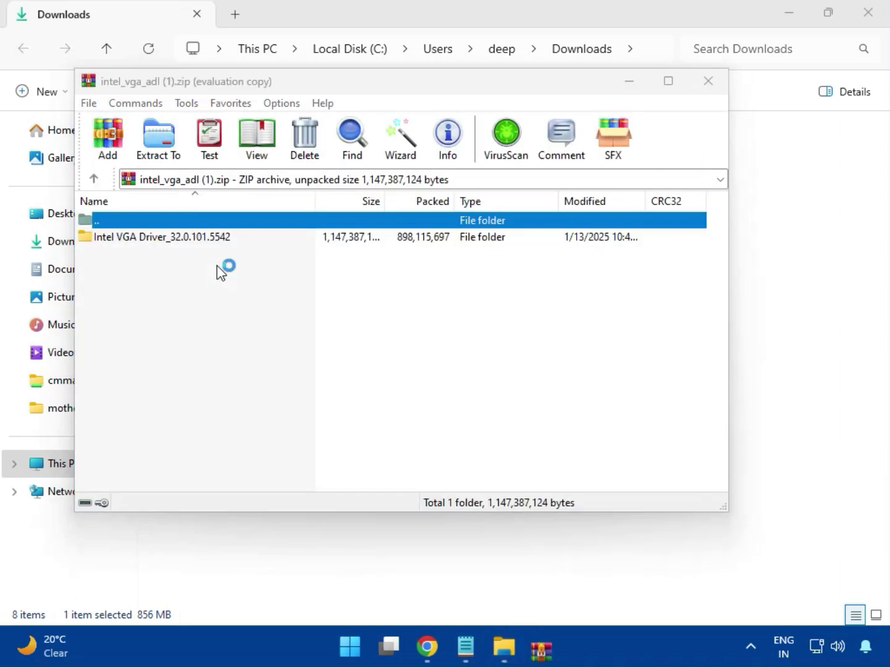
left_click(771, 48)
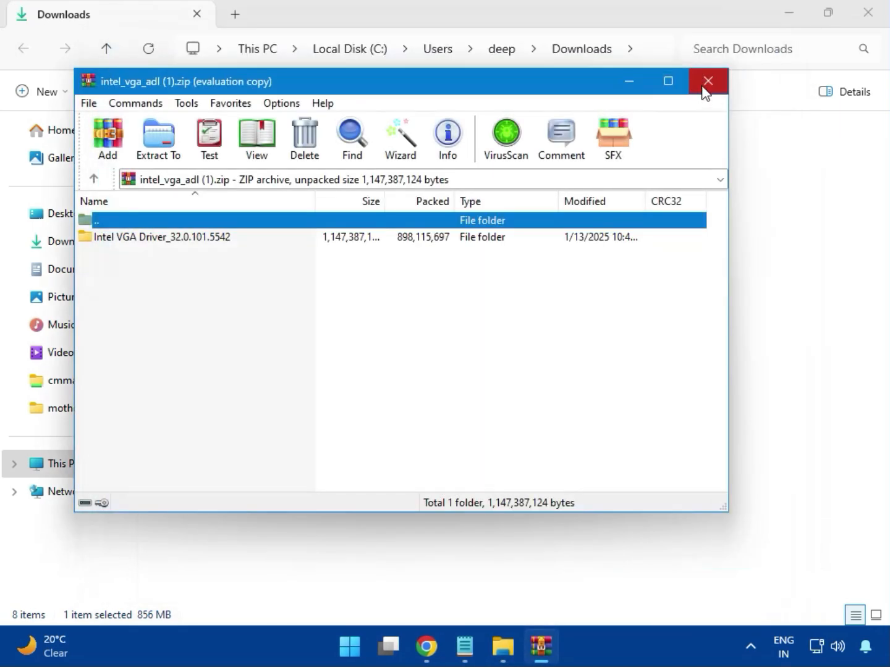
left_click(705, 86)
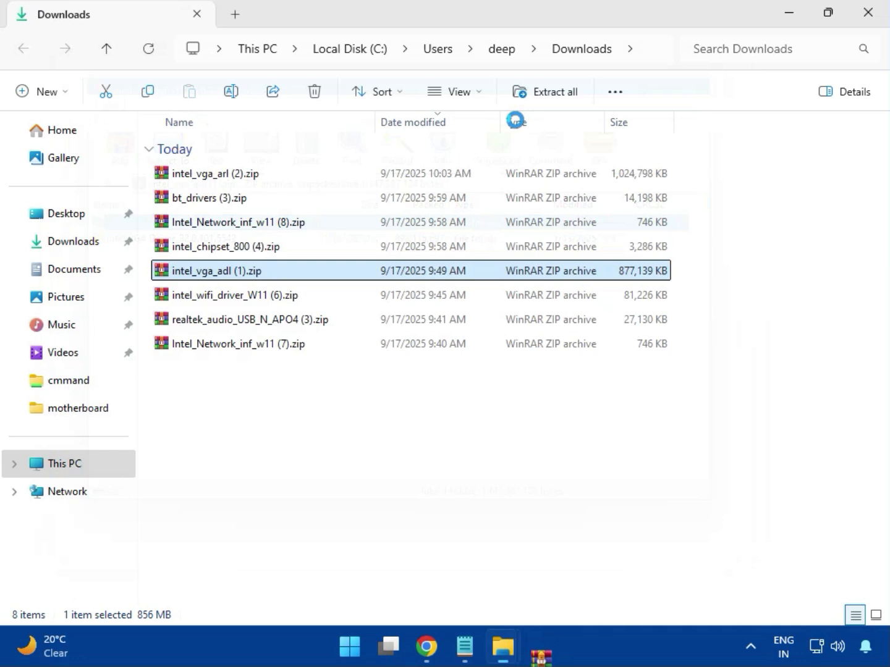
- Open intel_wifi_driver_W11 (6).zip, dismiss the WinRAR license notice, and enter the Intel WIFI Driver_23.40.0.4 folder
left_click(228, 297)
double_click(226, 300)
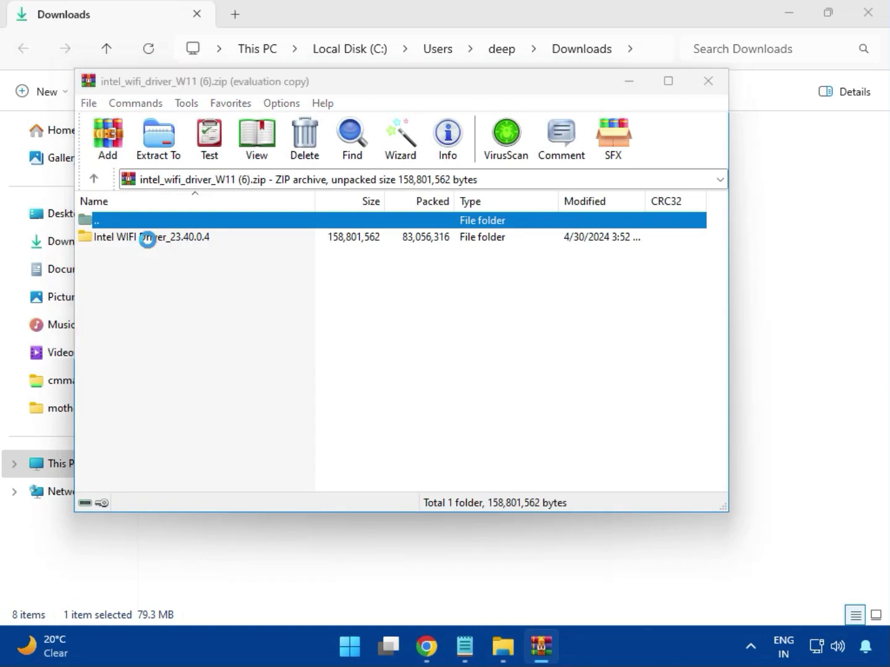
left_click(535, 226)
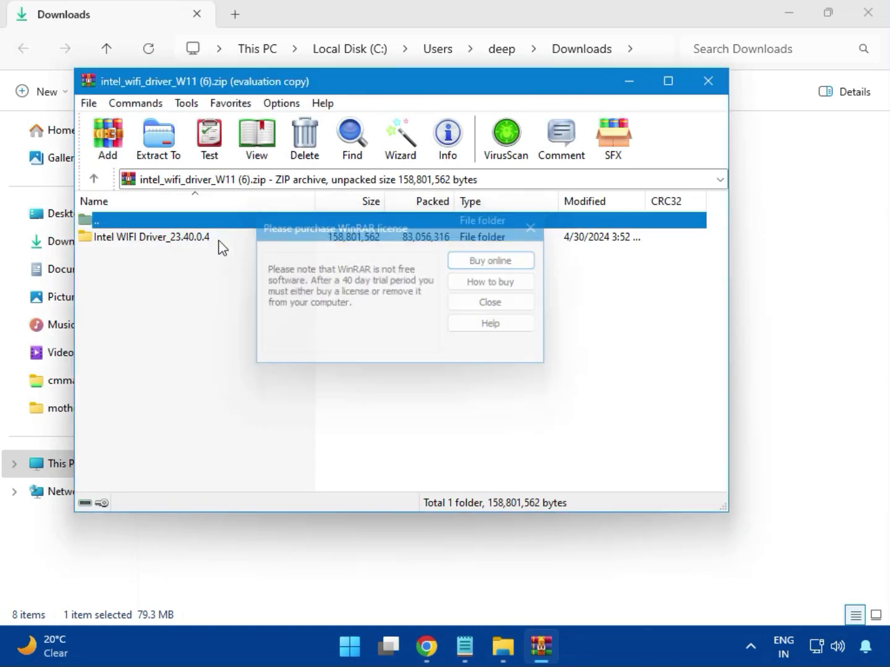
double_click(147, 240)
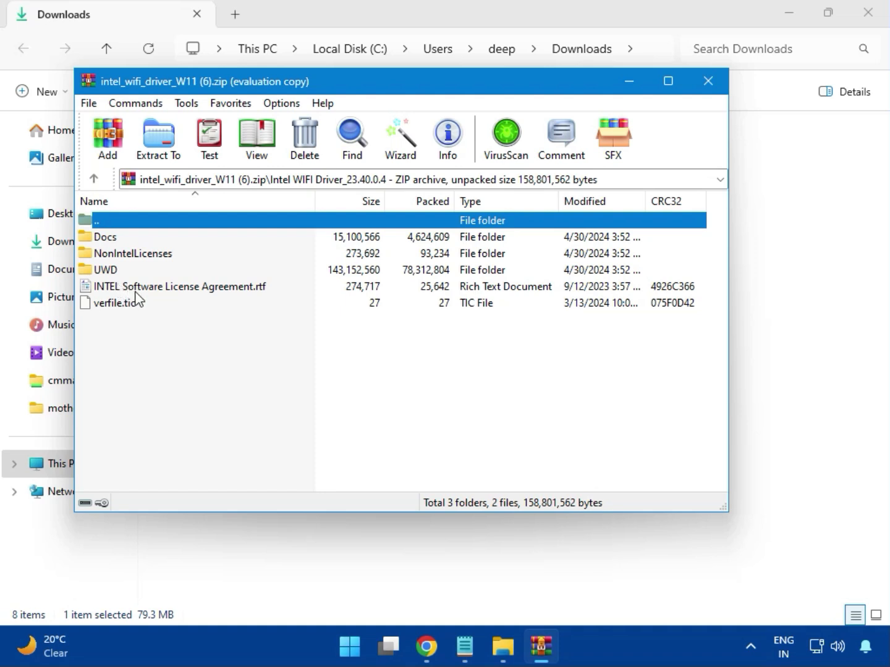
- Navigate to the UWD\Win64\Installer folder inside the Wi-Fi archive and launch WirelessSetup.exe
left_click(120, 272)
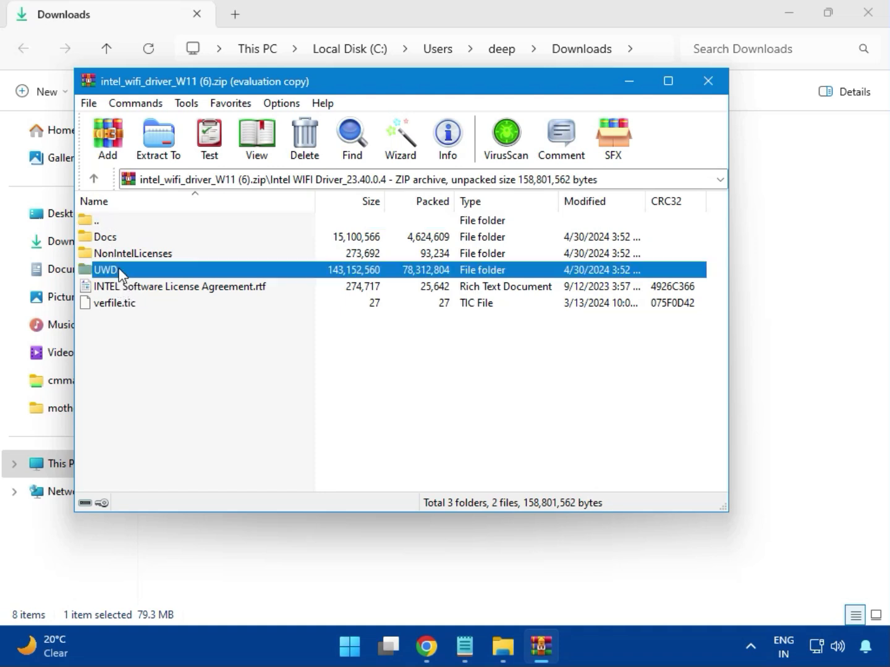
double_click(120, 271)
double_click(120, 242)
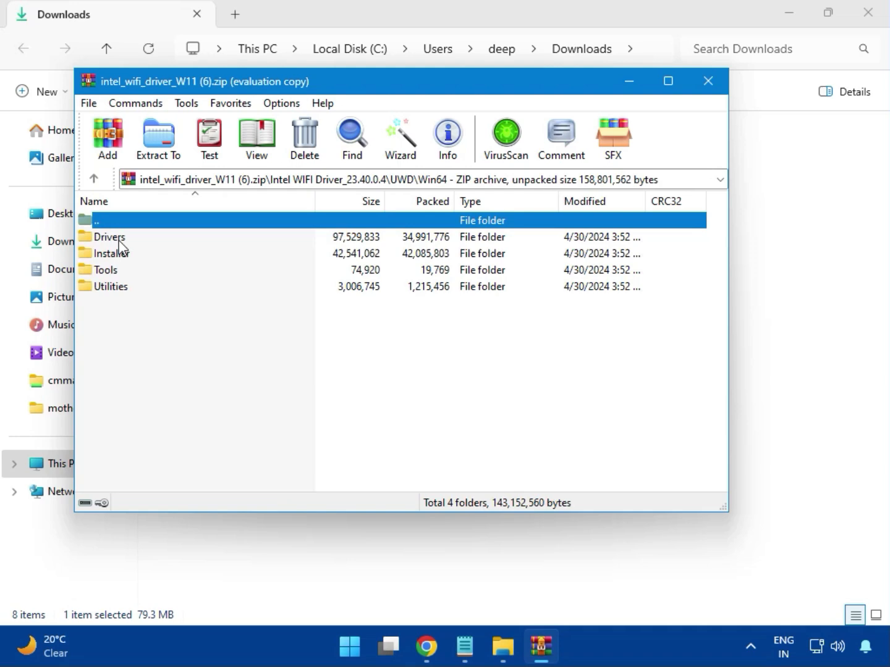
double_click(122, 237)
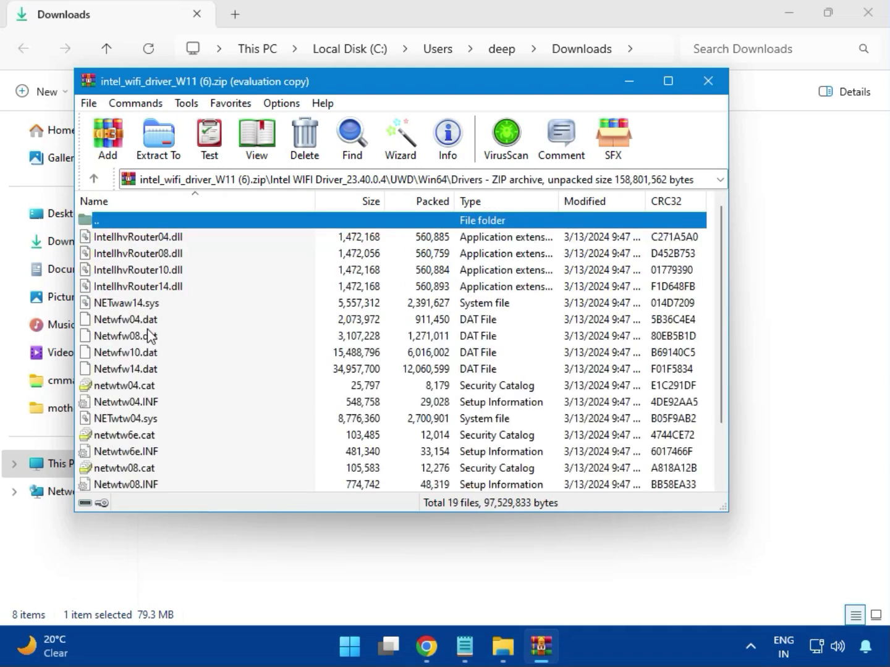
scroll(162, 367, "down", 2)
key("Home")
key("Return")
key("Down")
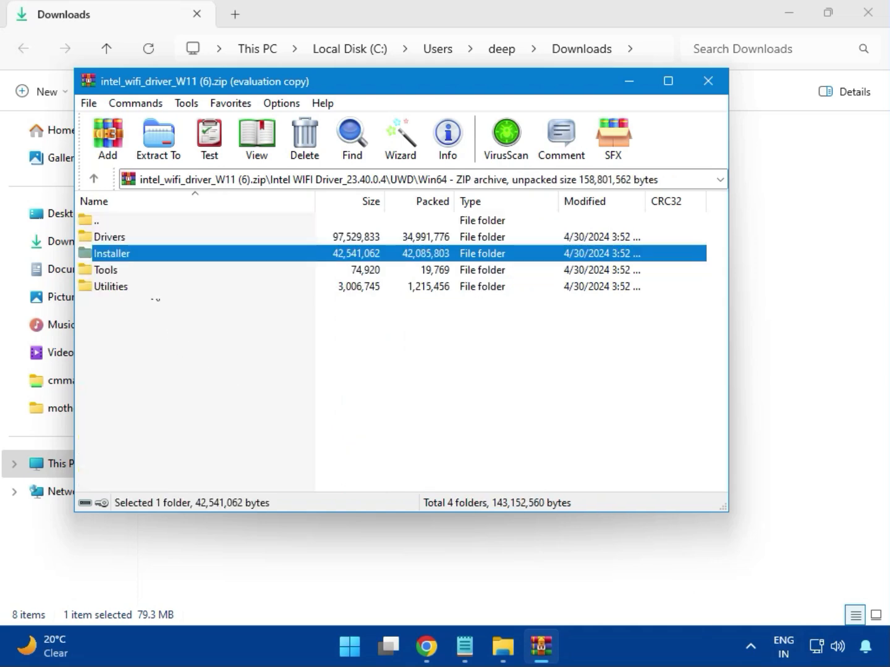
double_click(126, 259)
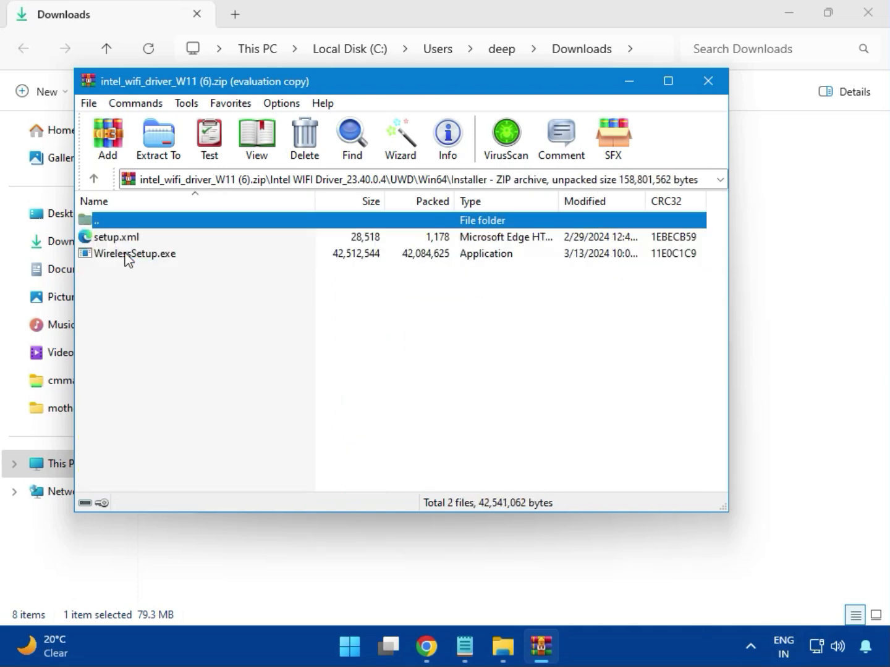
left_click(111, 259)
double_click(136, 255)
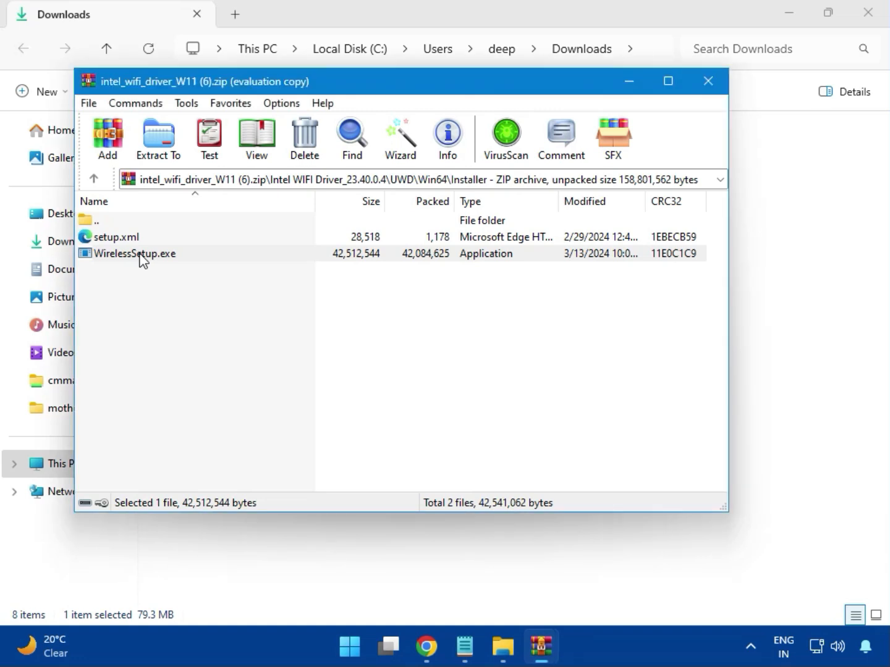
double_click(142, 254)
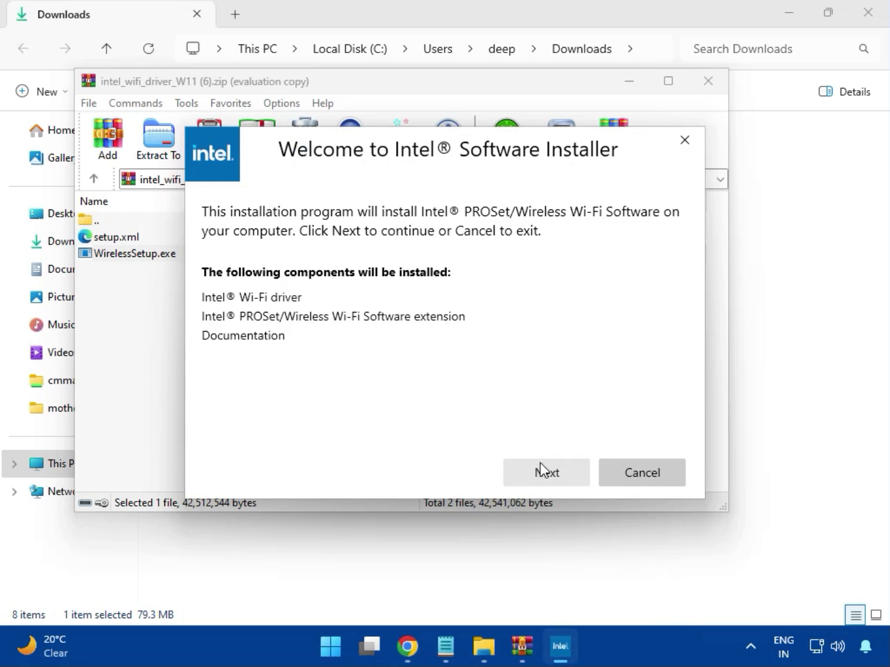
- Install Intel PROSet/Wireless Wi-Fi Software after accepting the license terms, finish the installer, and close the Wi-Fi archive
left_click(542, 470)
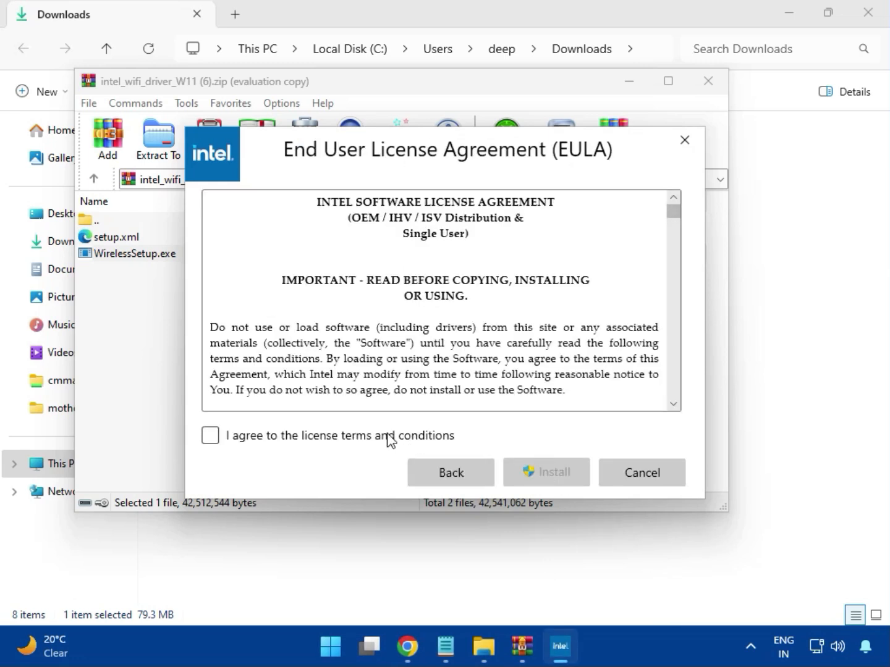
left_click(387, 437)
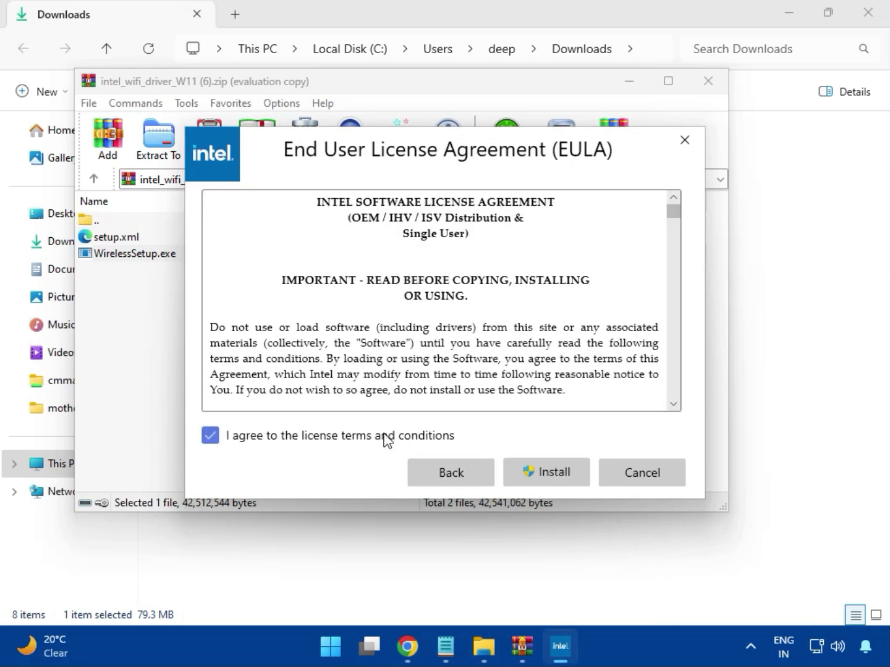
left_click(556, 477)
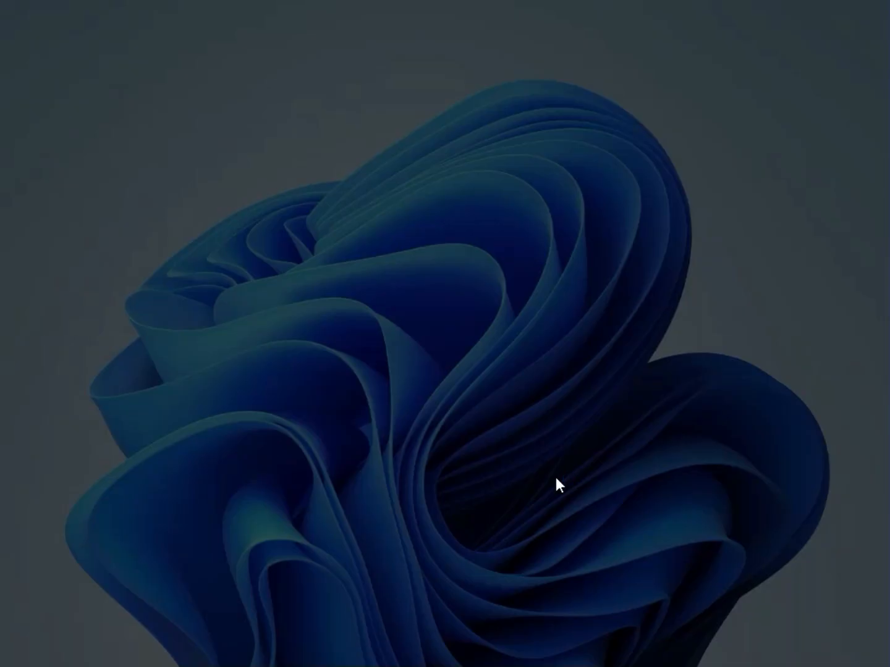
left_click(403, 480)
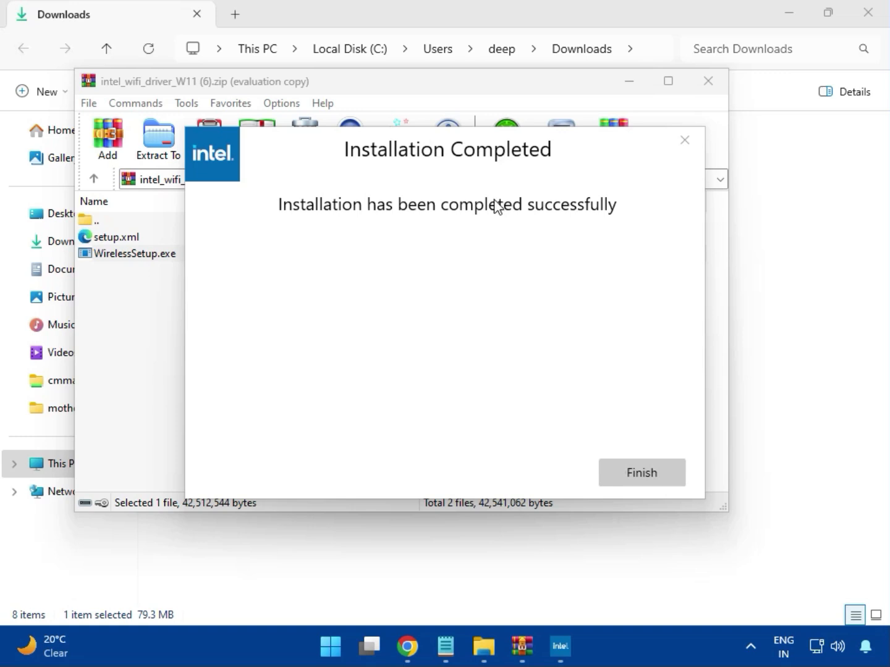
left_click(639, 472)
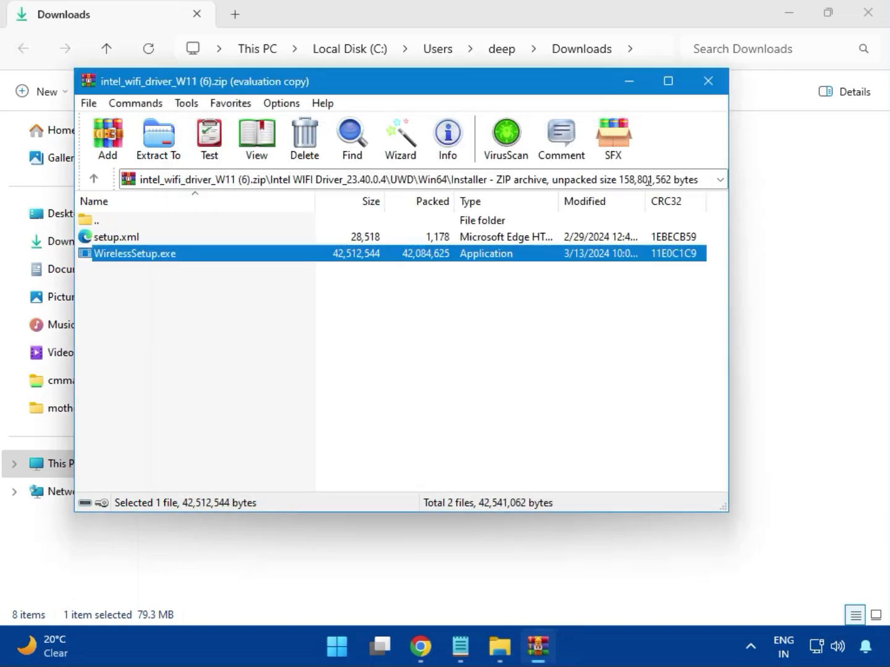
left_click(709, 84)
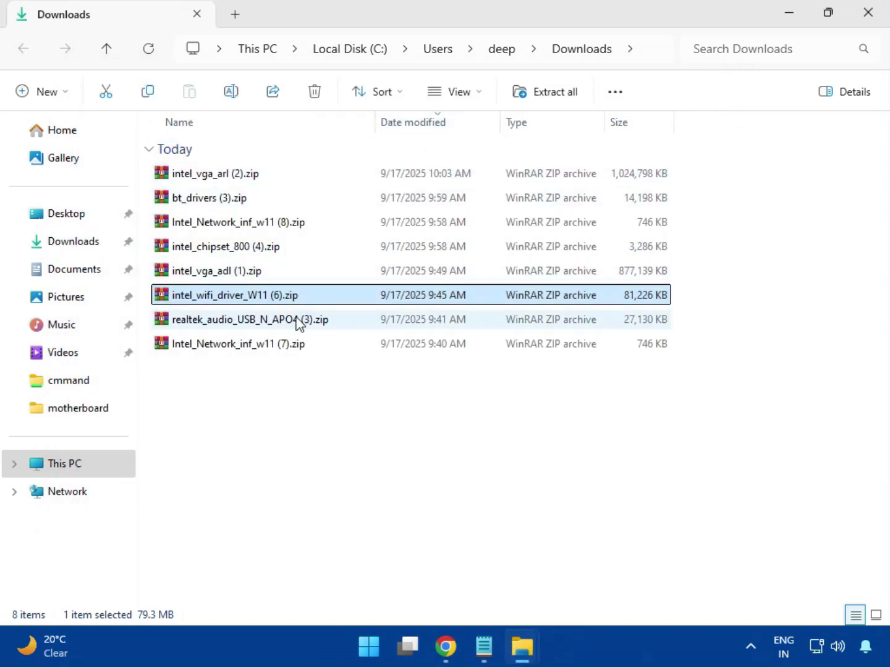
- Open realtek_audio_USB_N_APO4 (3).zip, enter the Realtek USB Universal Driver folder, and run MSI_Launcher.exe, allowing it to make changes
double_click(267, 320)
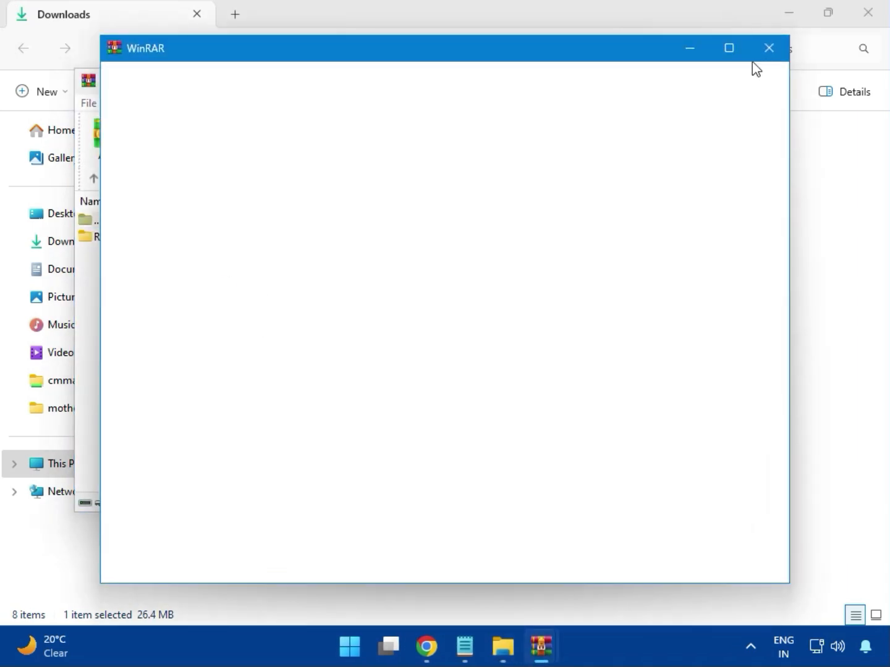
left_click(198, 241)
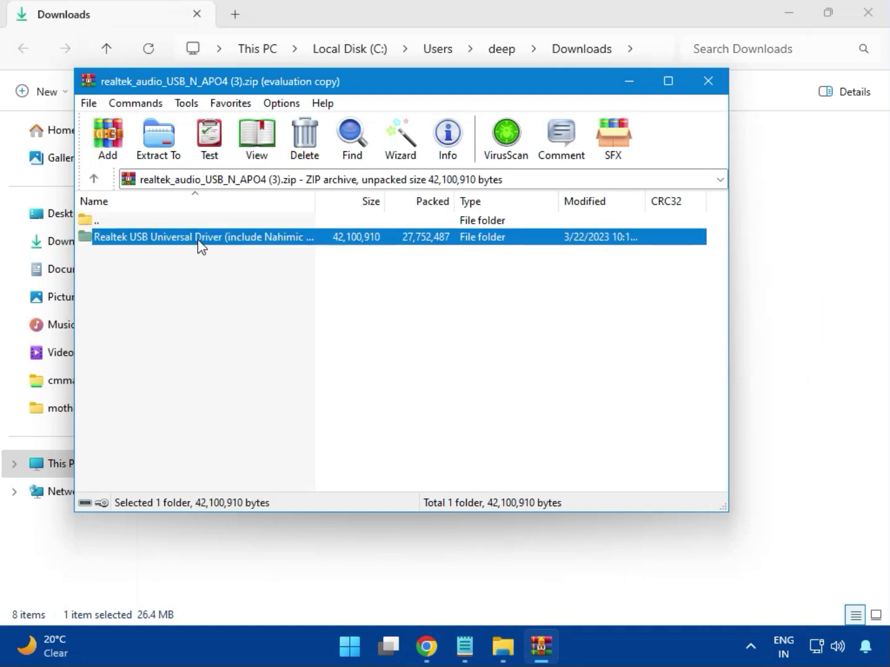
double_click(198, 239)
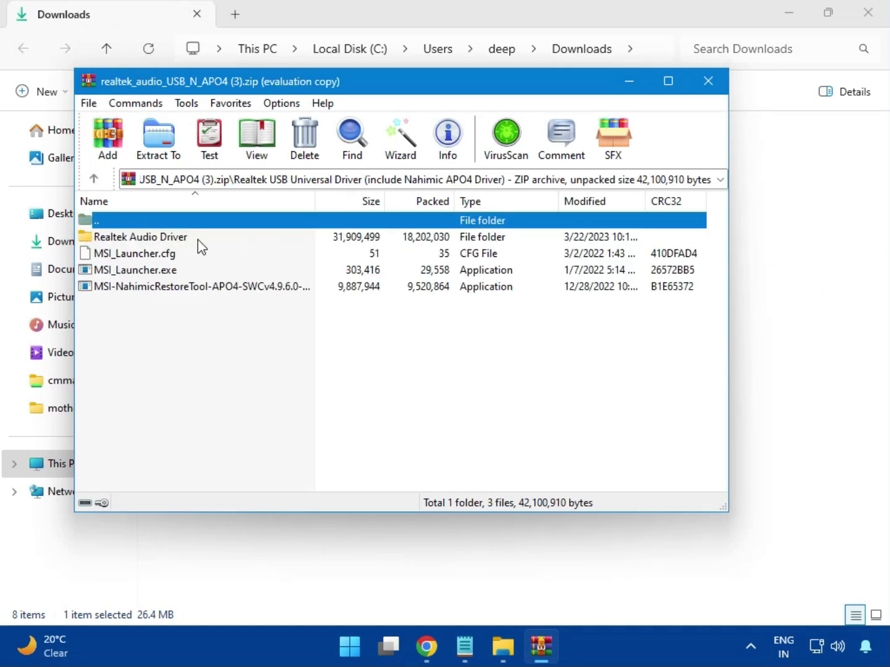
double_click(159, 273)
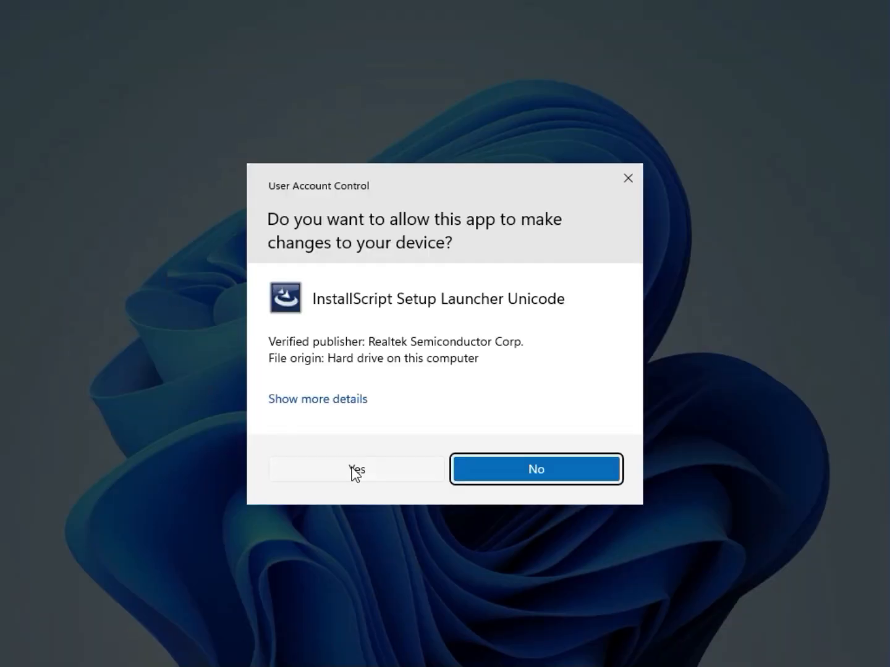
left_click(356, 471)
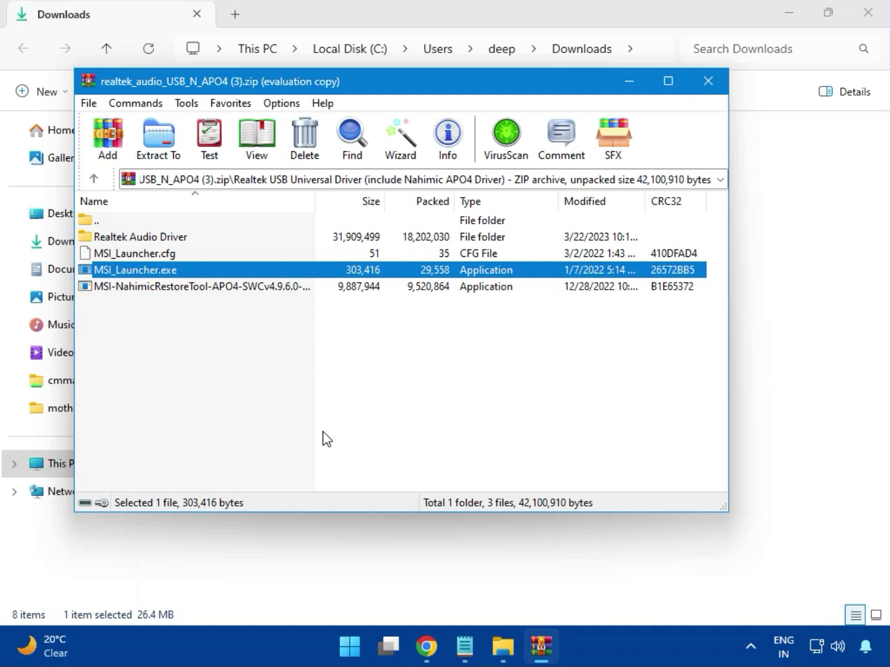
- Run MSI_Launcher.exe again allowing changes, then close the audio archive and the Downloads window
double_click(147, 270)
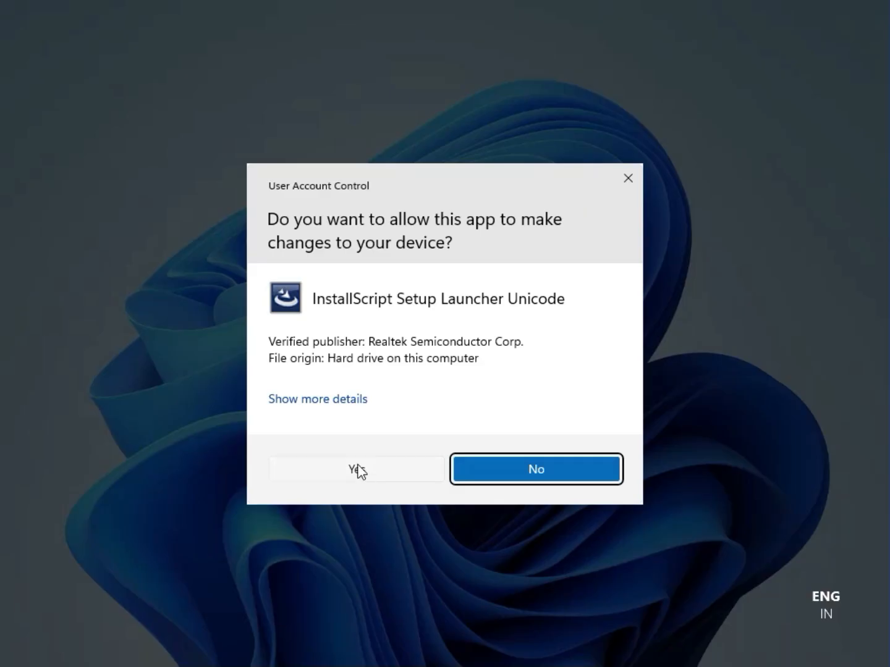
left_click(358, 470)
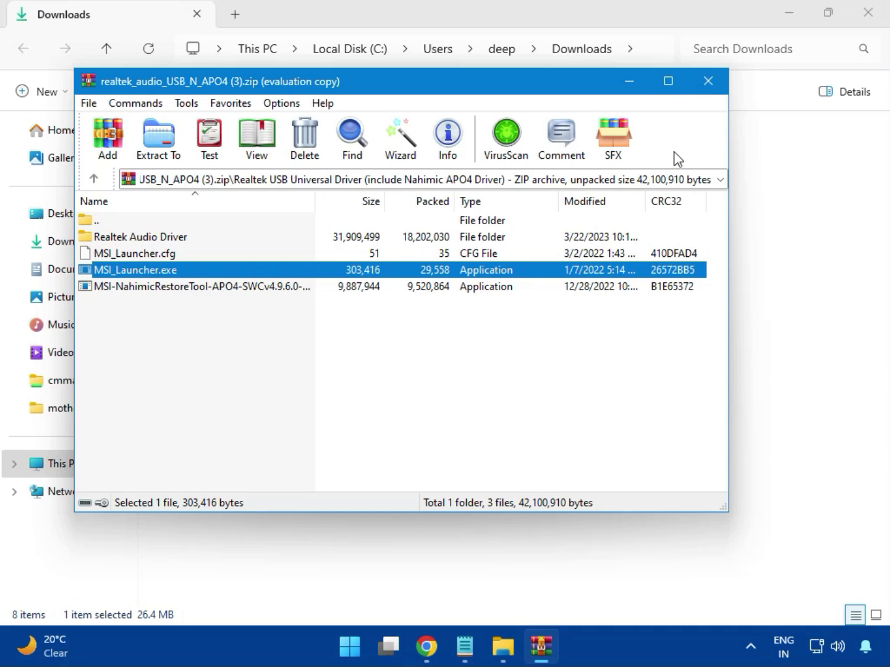
left_click(709, 84)
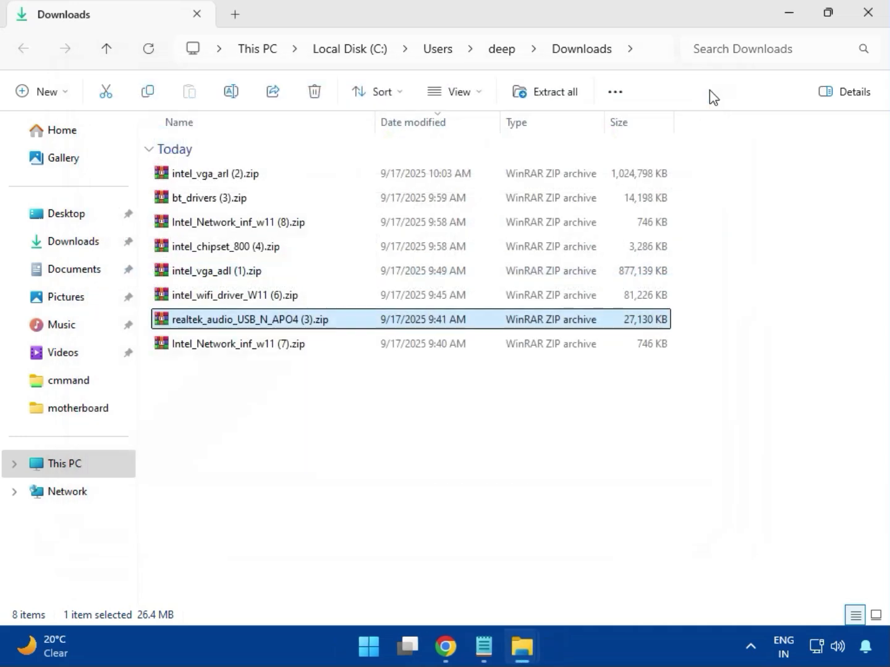
left_click(241, 348)
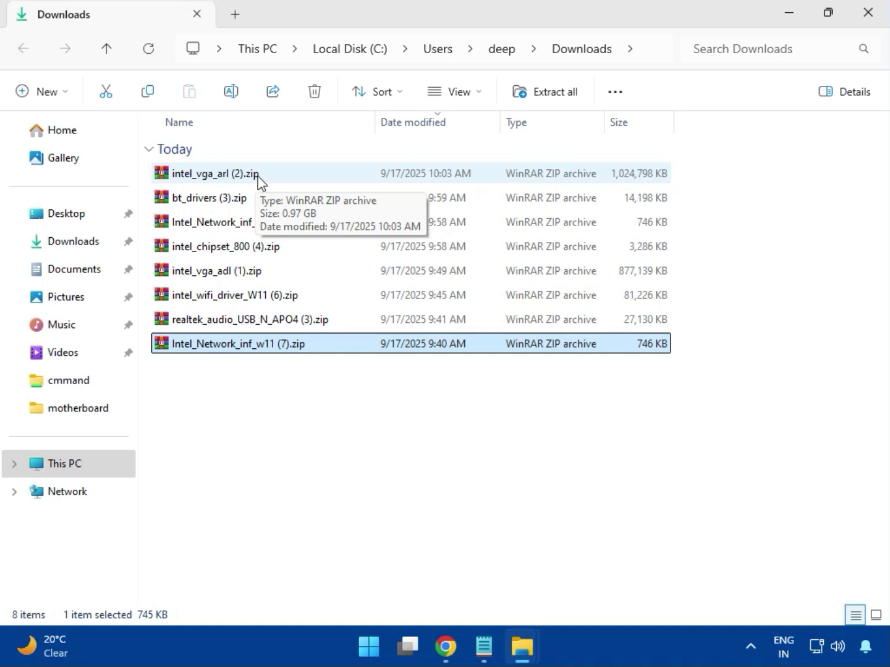
left_click(867, 15)
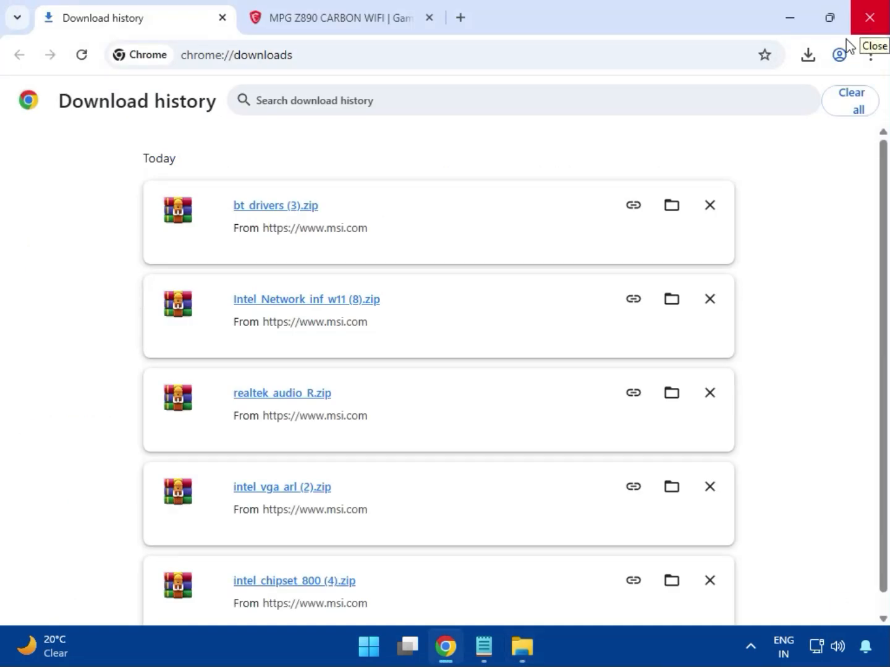